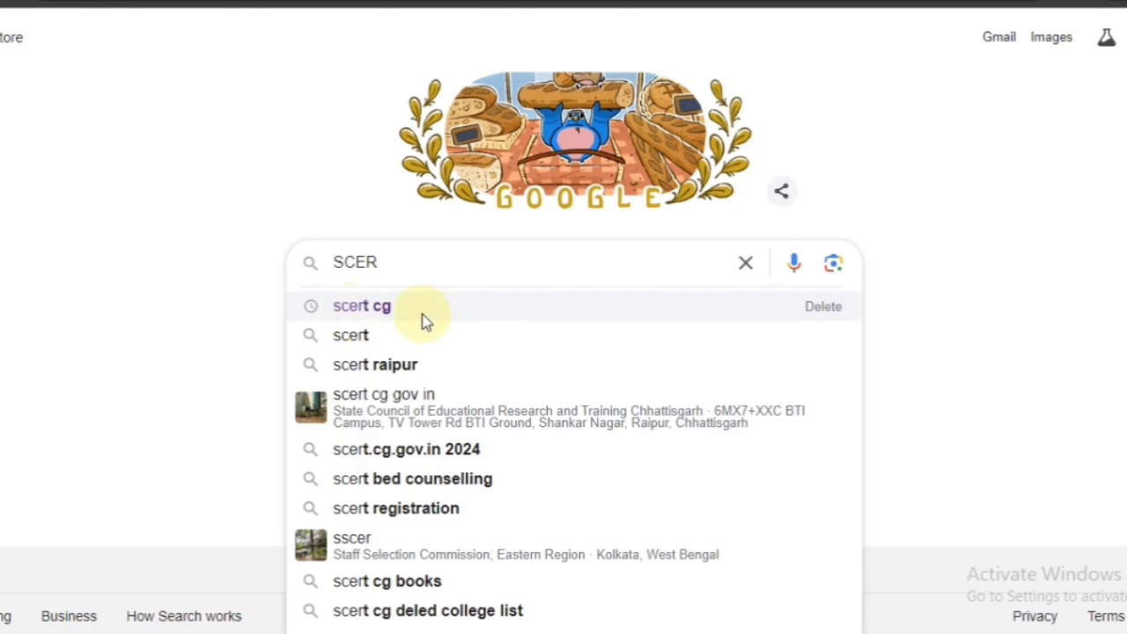
- Search Google for 'scert cg' from the suggestion list
{"action": "left_click", "coordinate": [423, 317]}
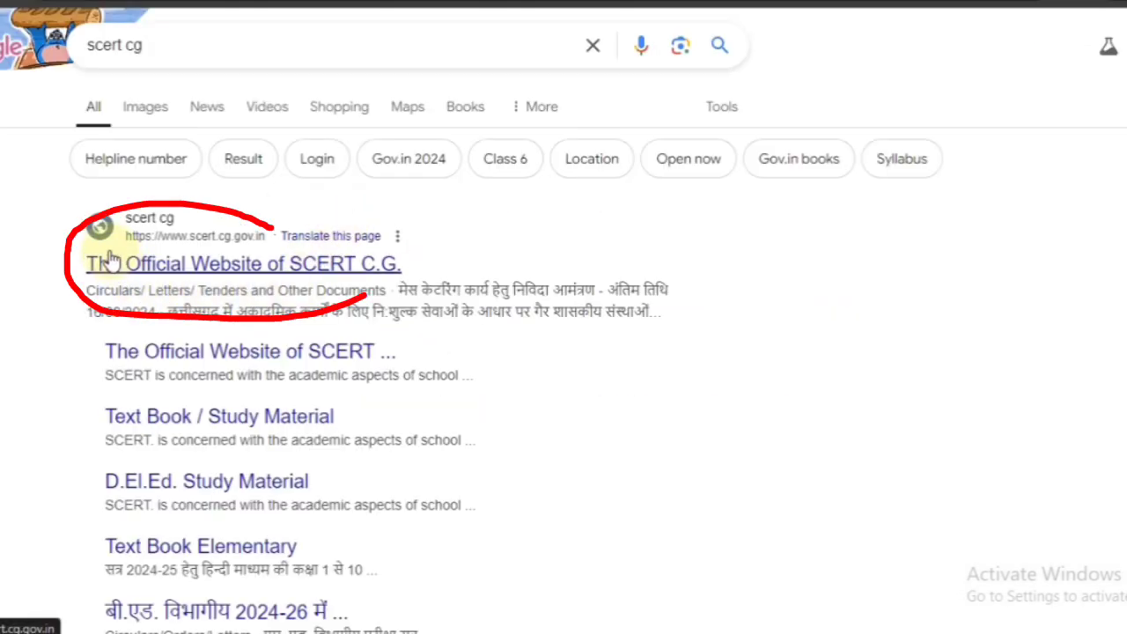
- Open the official SCERT C.G. website and find the B.Ed./D.El.Ed. Online Counselling section
{"action": "left_click", "coordinate": [236, 264]}
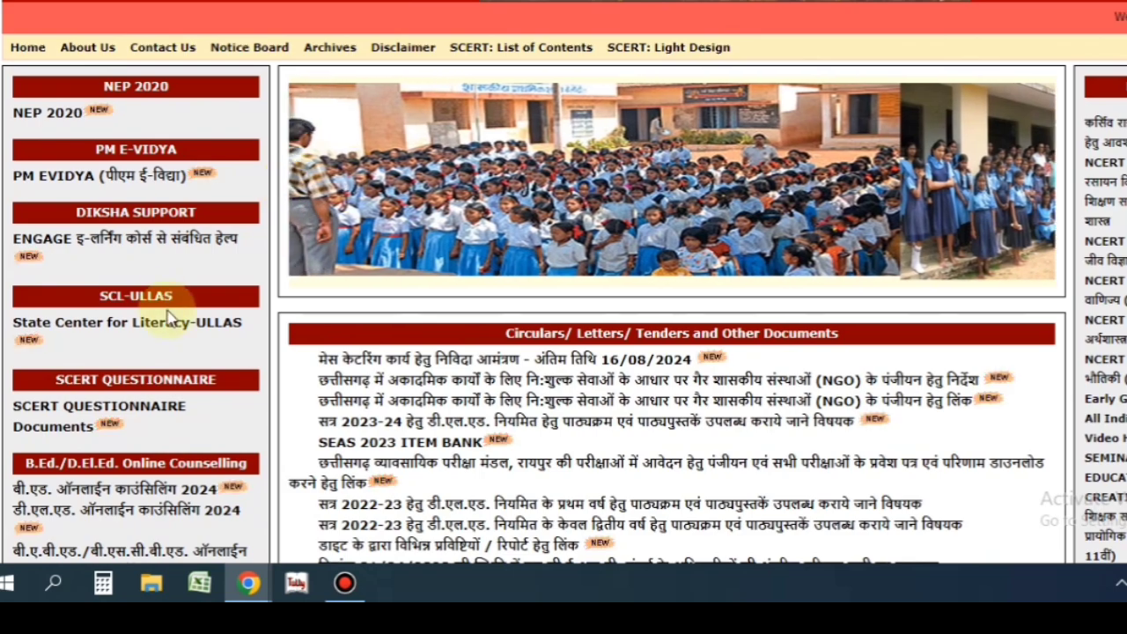
{"action": "scroll", "coordinate": [208, 312], "scroll_direction": "down", "scroll_amount": 2}
{"action": "left_click_drag", "start_coordinate": [28, 265], "coordinate": [250, 266]}
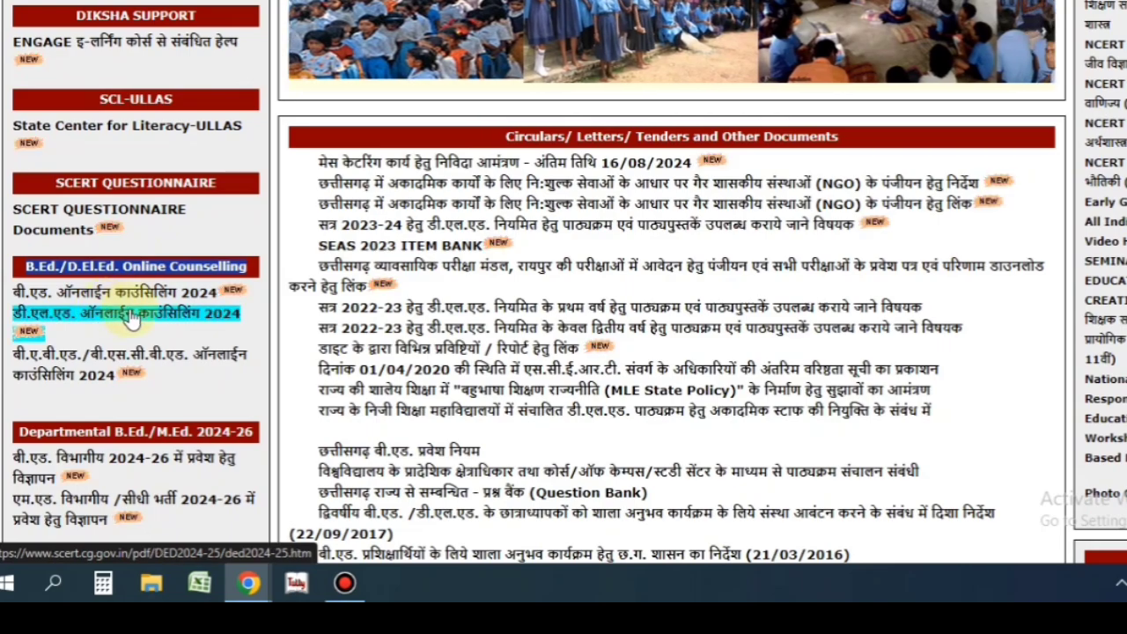
- Follow the D.El.Ed. online counselling 2024 link to the DELED 1st phase programme list
{"action": "left_click", "coordinate": [149, 314]}
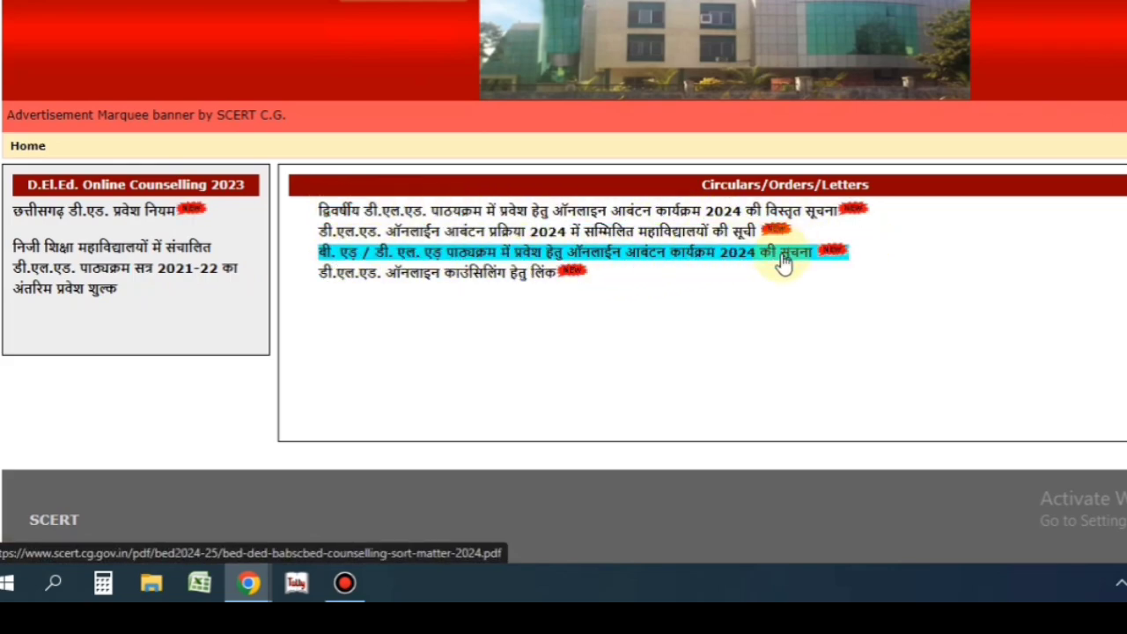
{"action": "mouse_move", "coordinate": [564, 310]}
{"action": "left_mouse_down"}
{"action": "mouse_move", "coordinate": [322, 282]}
{"action": "mouse_move", "coordinate": [460, 278]}
{"action": "left_mouse_up"}
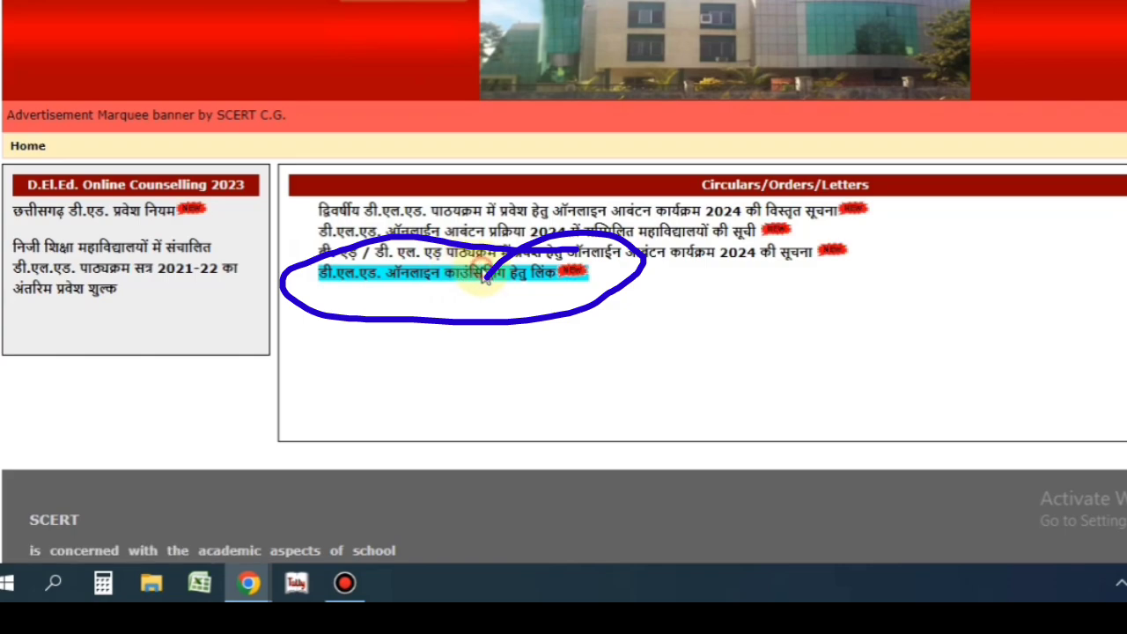
{"action": "left_click", "coordinate": [459, 275]}
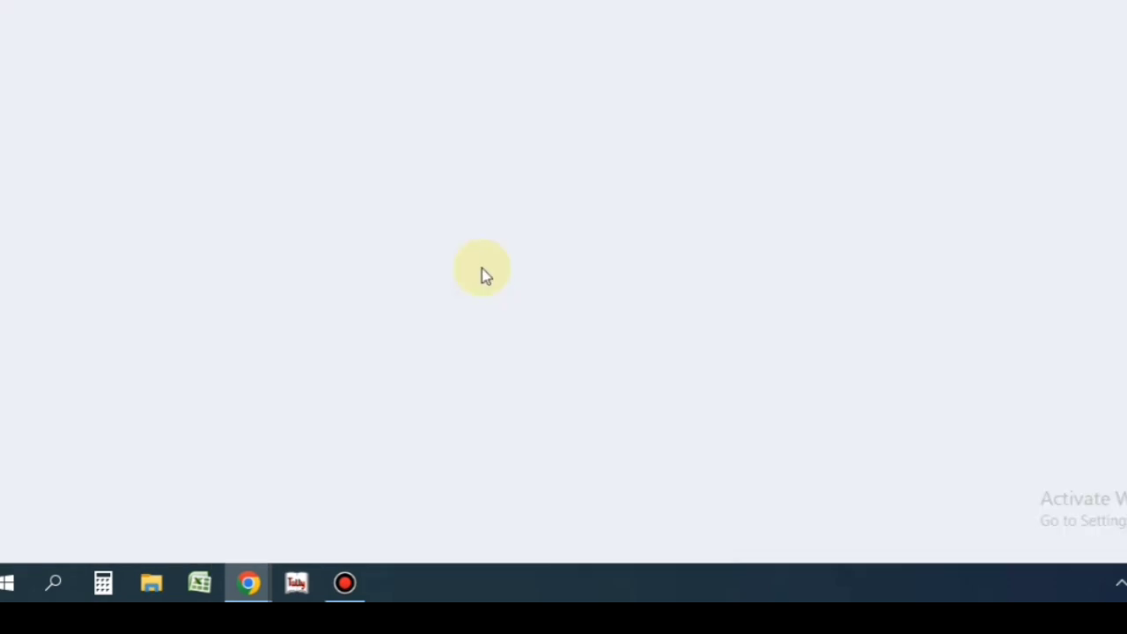
{"action": "left_click_drag", "start_coordinate": [128, 326], "coordinate": [986, 352]}
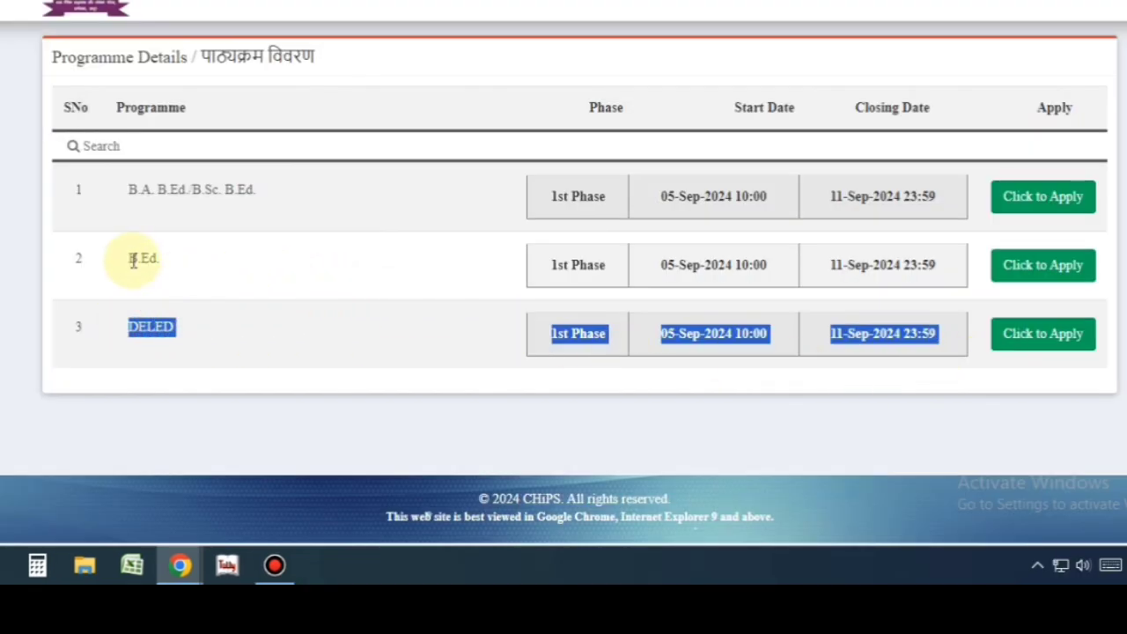
- Apply on the DELED row, choose New Registration, and tick the declaration checkbox
{"action": "left_click_drag", "start_coordinate": [133, 261], "coordinate": [866, 361]}
{"action": "left_click", "coordinate": [869, 339]}
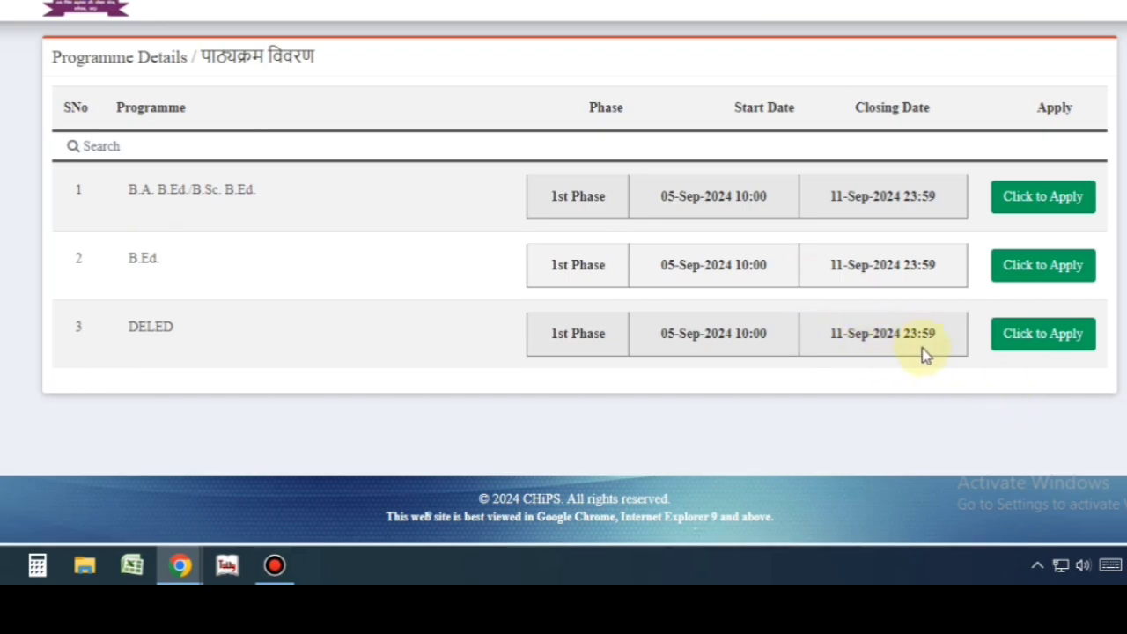
{"action": "left_click", "coordinate": [1048, 339]}
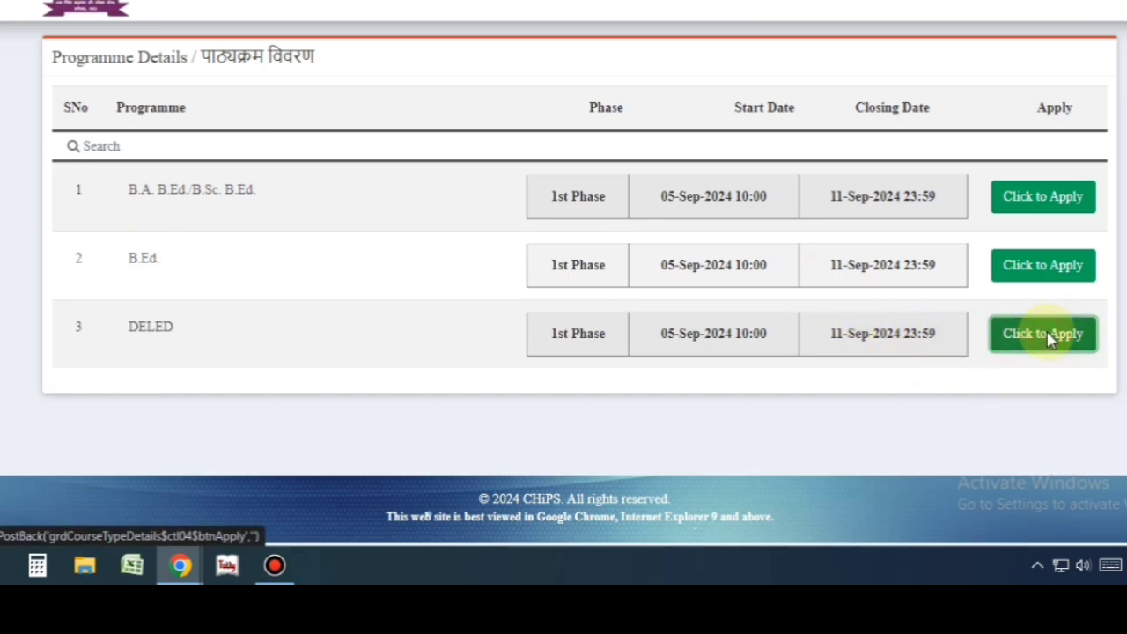
{"action": "scroll", "coordinate": [1042, 337], "scroll_direction": "down", "scroll_amount": 1}
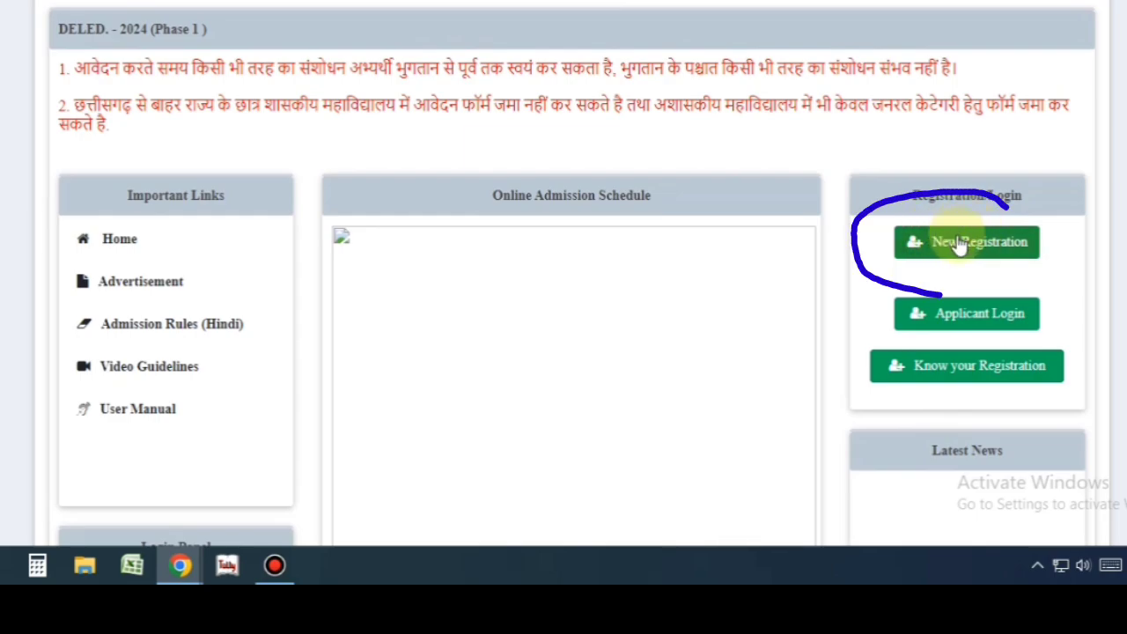
{"action": "left_click", "coordinate": [960, 245]}
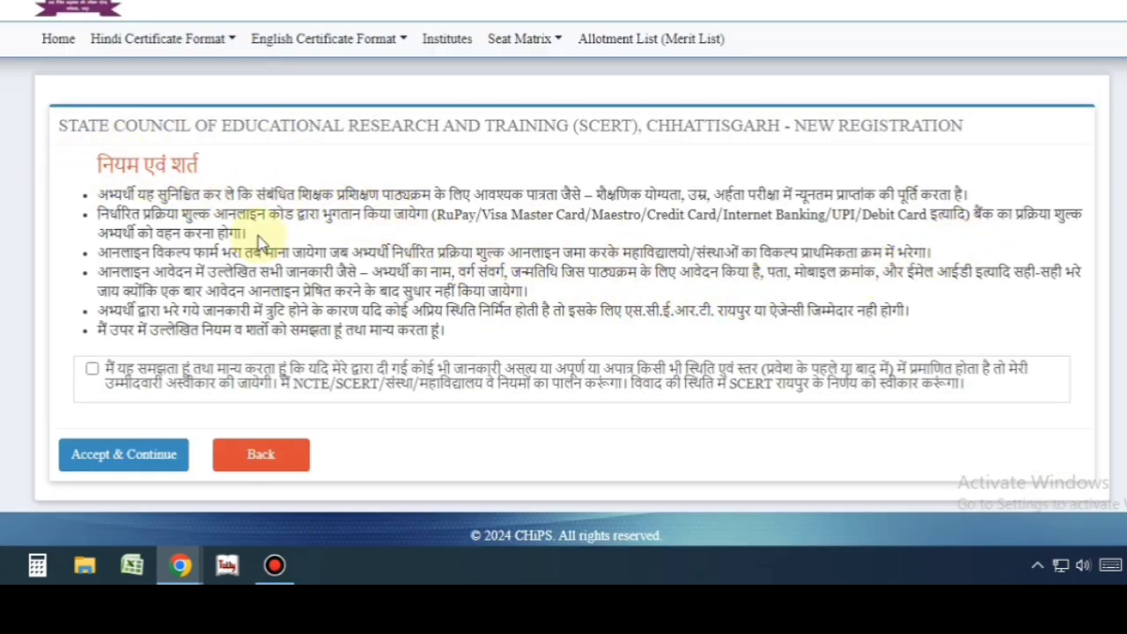
{"action": "left_click", "coordinate": [90, 370]}
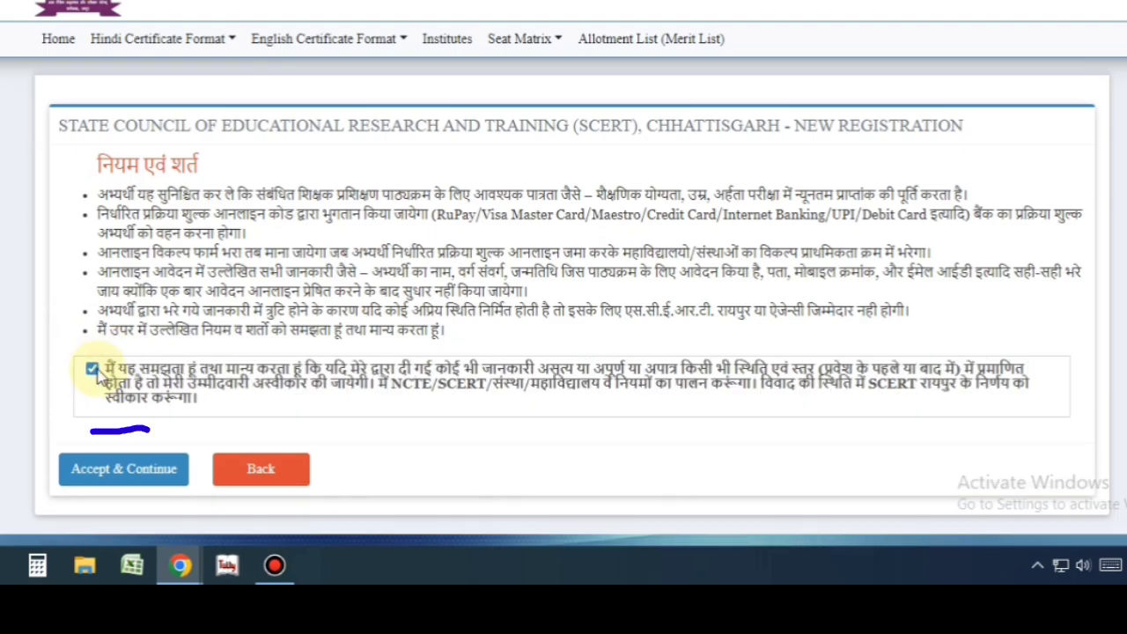
- Accept the terms and select Chhattisgarh as the domicile state
{"action": "left_click", "coordinate": [112, 468]}
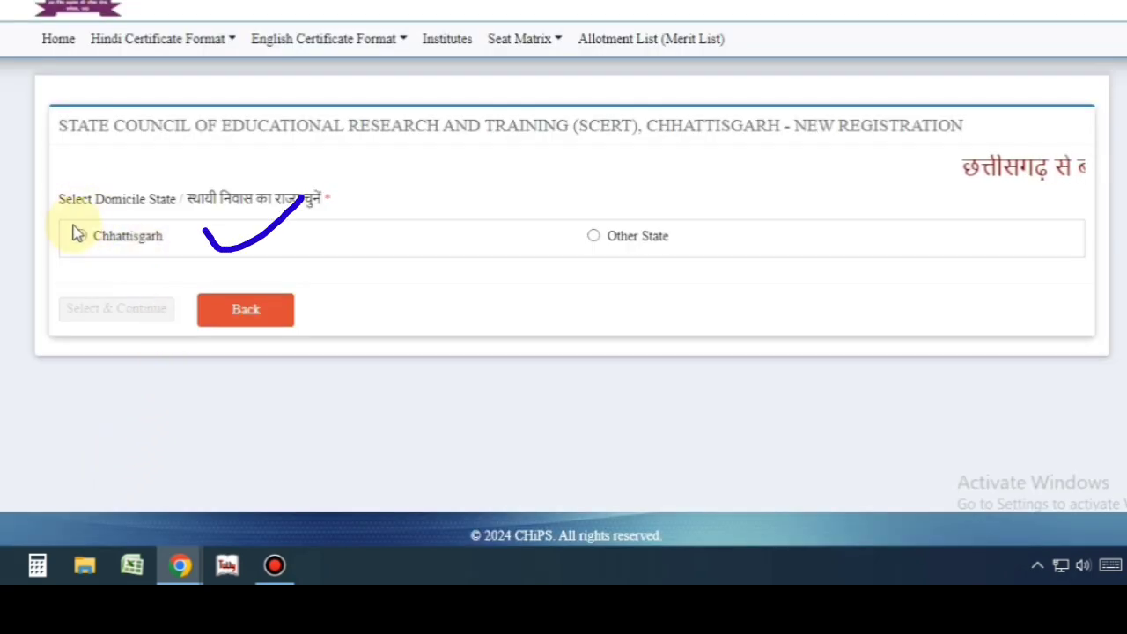
{"action": "left_click", "coordinate": [80, 236]}
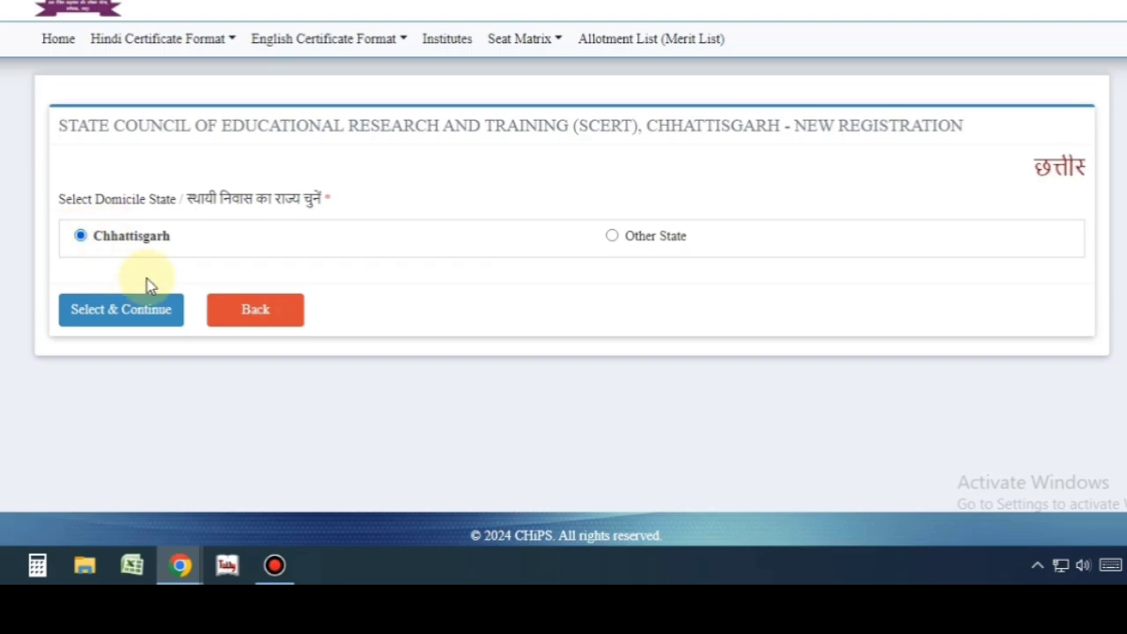
{"action": "left_click", "coordinate": [113, 319]}
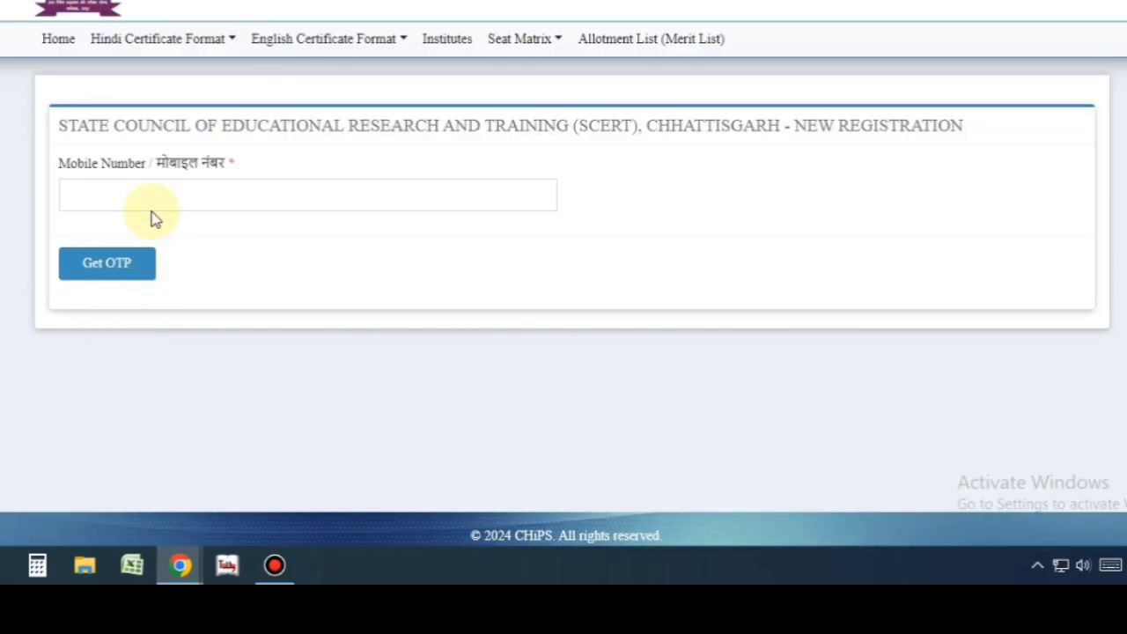
- Enter the mobile number, request an OTP, and submit the received code
{"action": "left_click", "coordinate": [86, 189]}
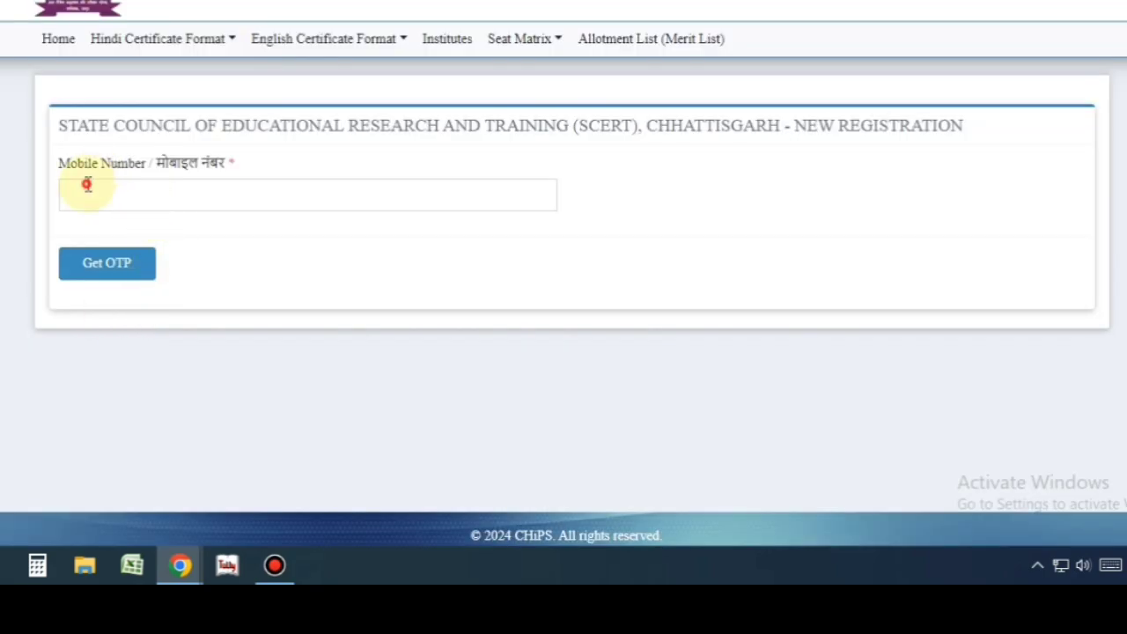
{"action": "left_click", "coordinate": [256, 265]}
{"action": "left_click", "coordinate": [104, 269]}
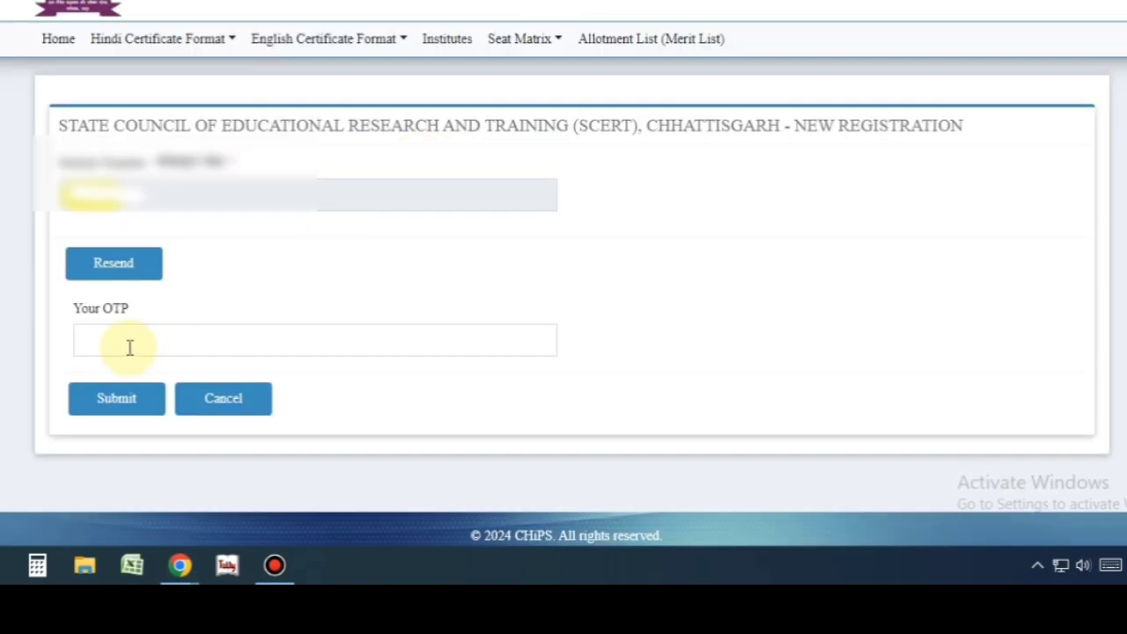
{"action": "left_click", "coordinate": [123, 347]}
{"action": "type", "text": "12"}
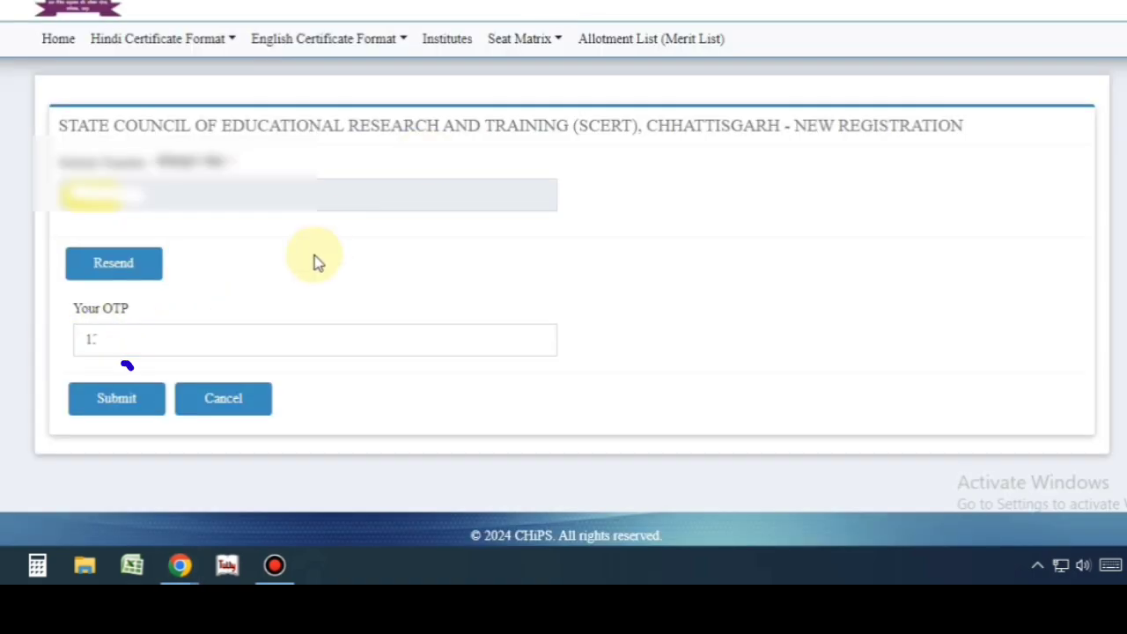
{"action": "left_click", "coordinate": [115, 399]}
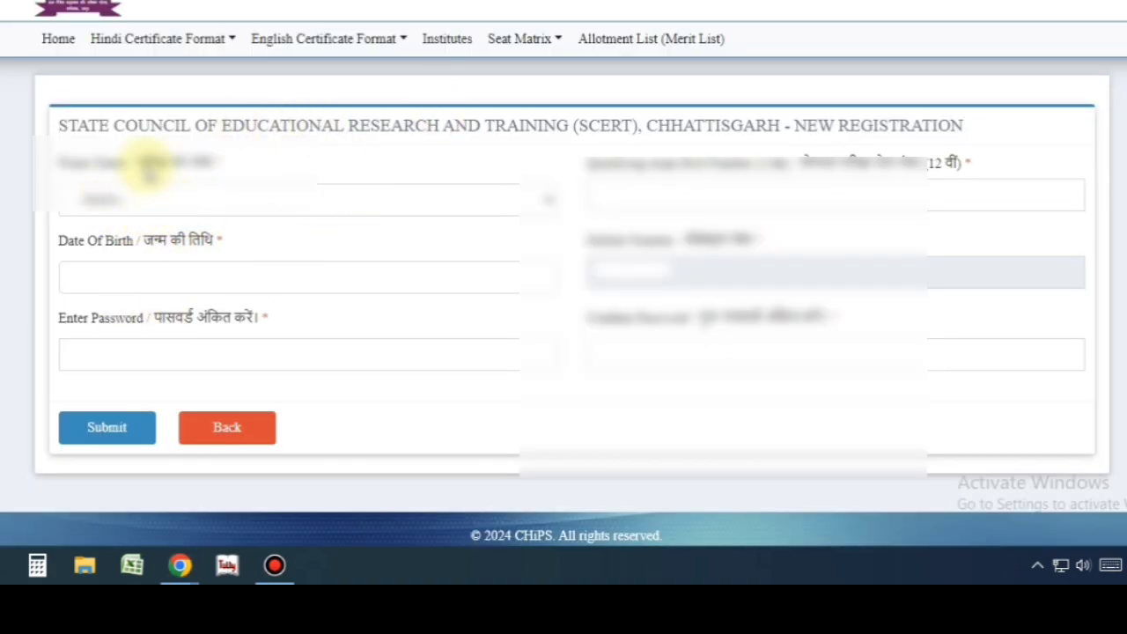
- Register with exam Pre DELED, the roll number, date of birth and a matching password
{"action": "left_click_drag", "start_coordinate": [67, 164], "coordinate": [154, 166]}
{"action": "left_click", "coordinate": [127, 210]}
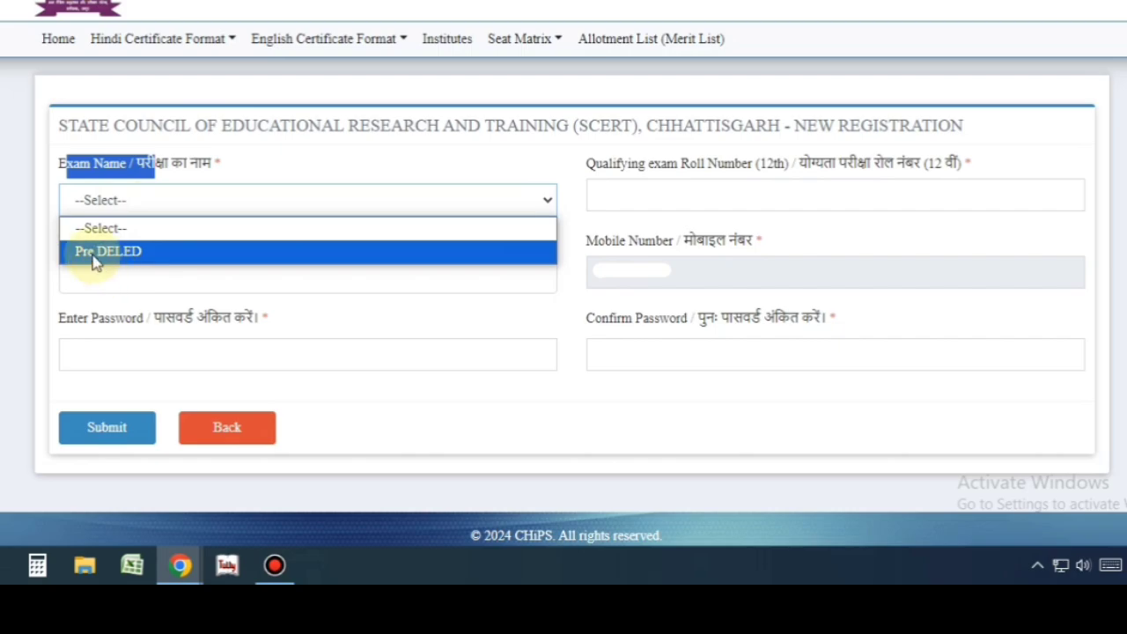
{"action": "left_click", "coordinate": [166, 251]}
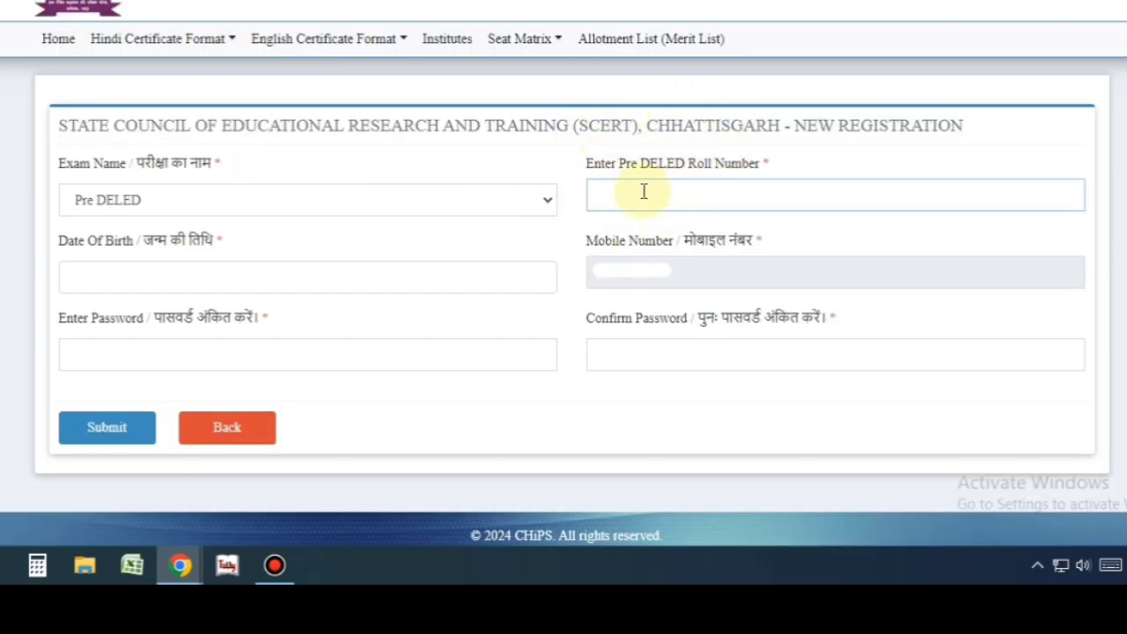
{"action": "left_click", "coordinate": [141, 278]}
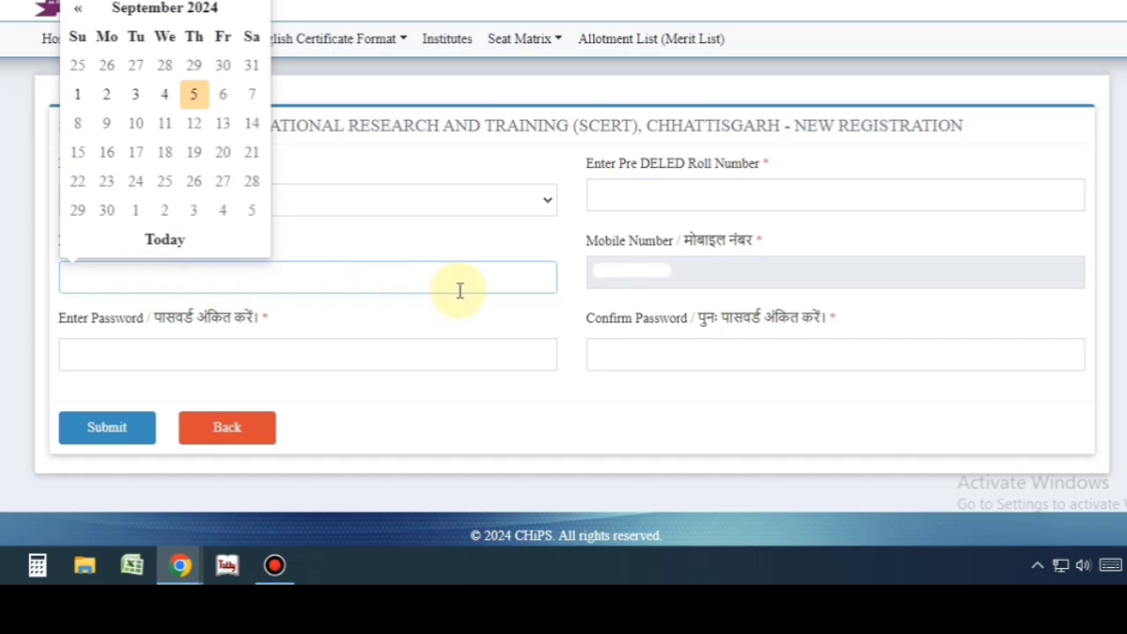
{"action": "left_click", "coordinate": [100, 354]}
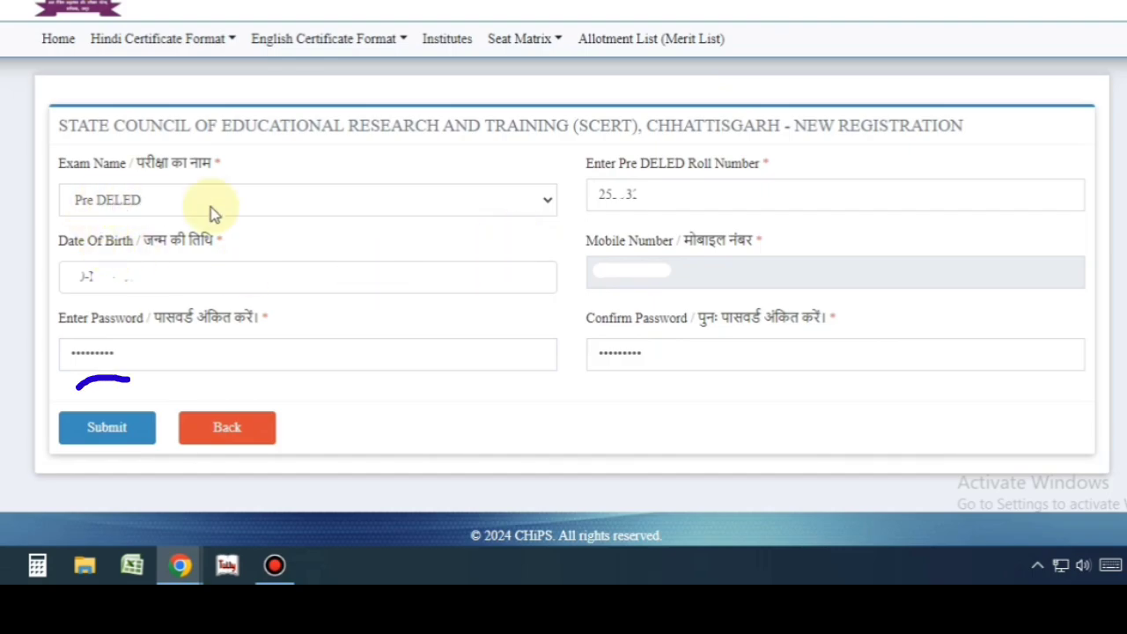
{"action": "left_click", "coordinate": [106, 428]}
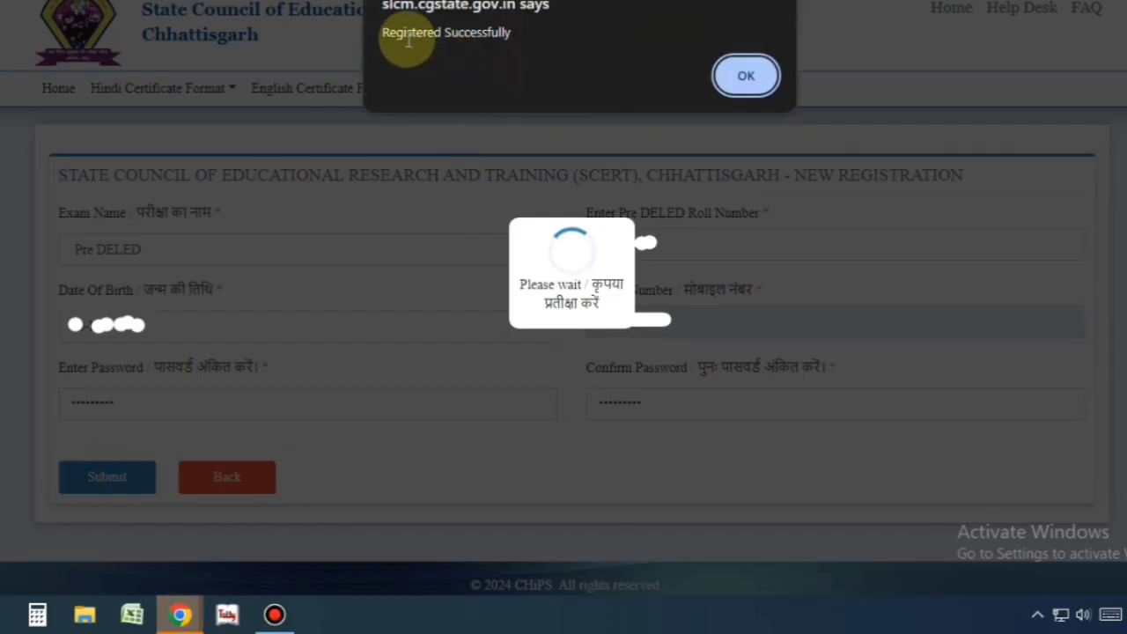
- Dismiss the Registered Successfully alert and log in with the registration number, password and captcha
{"action": "double_click", "coordinate": [405, 32]}
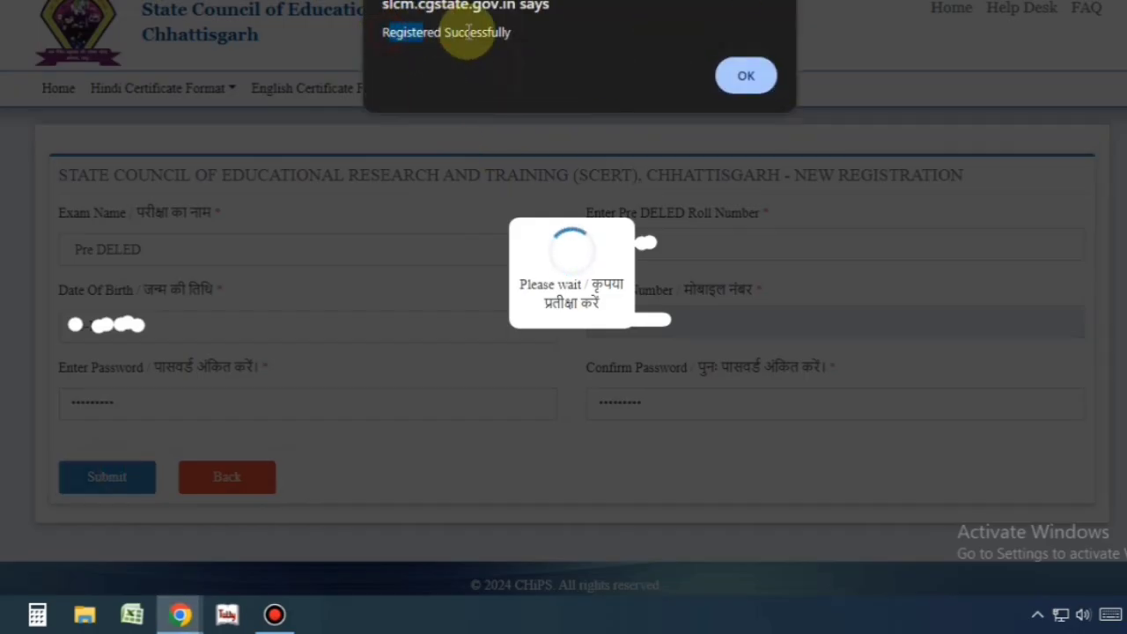
{"action": "left_click", "coordinate": [759, 74]}
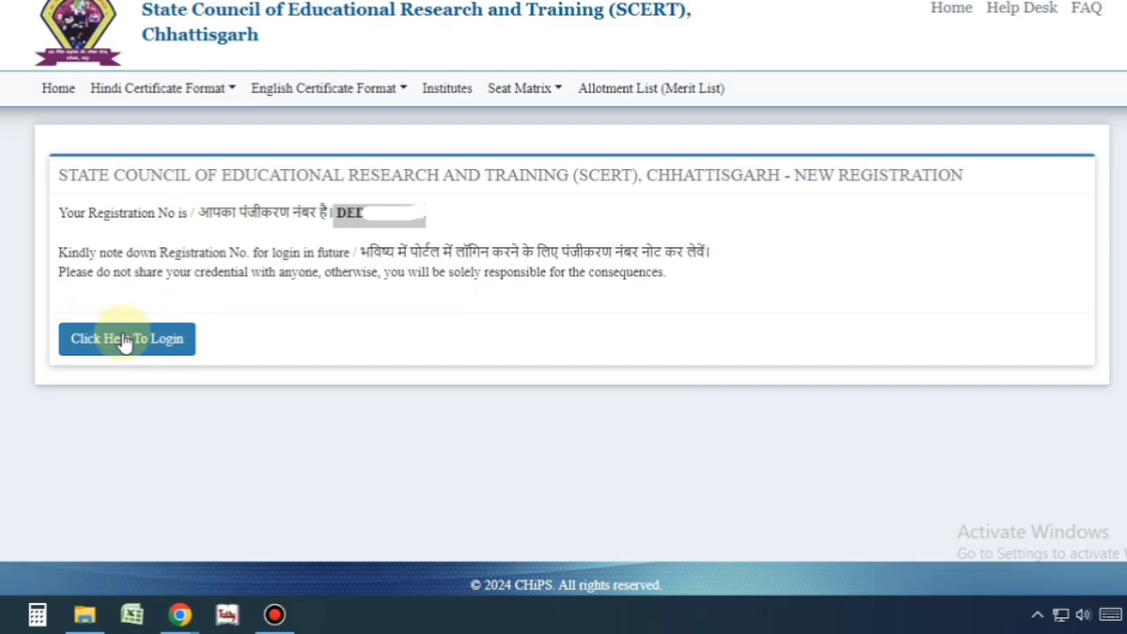
{"action": "left_click", "coordinate": [138, 341]}
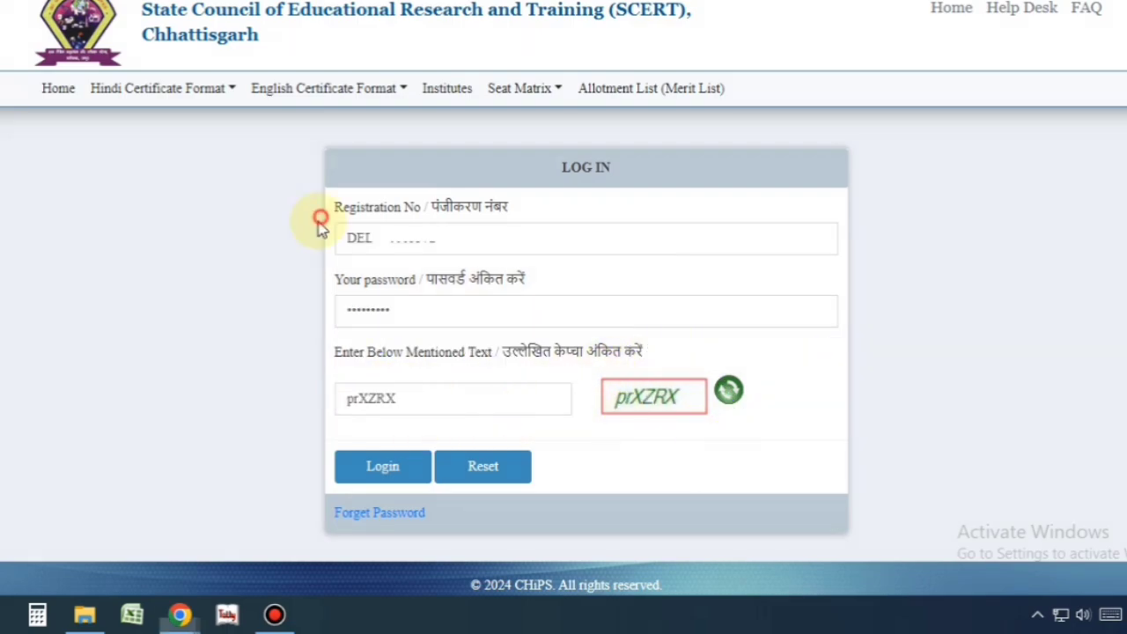
{"action": "left_click", "coordinate": [382, 469]}
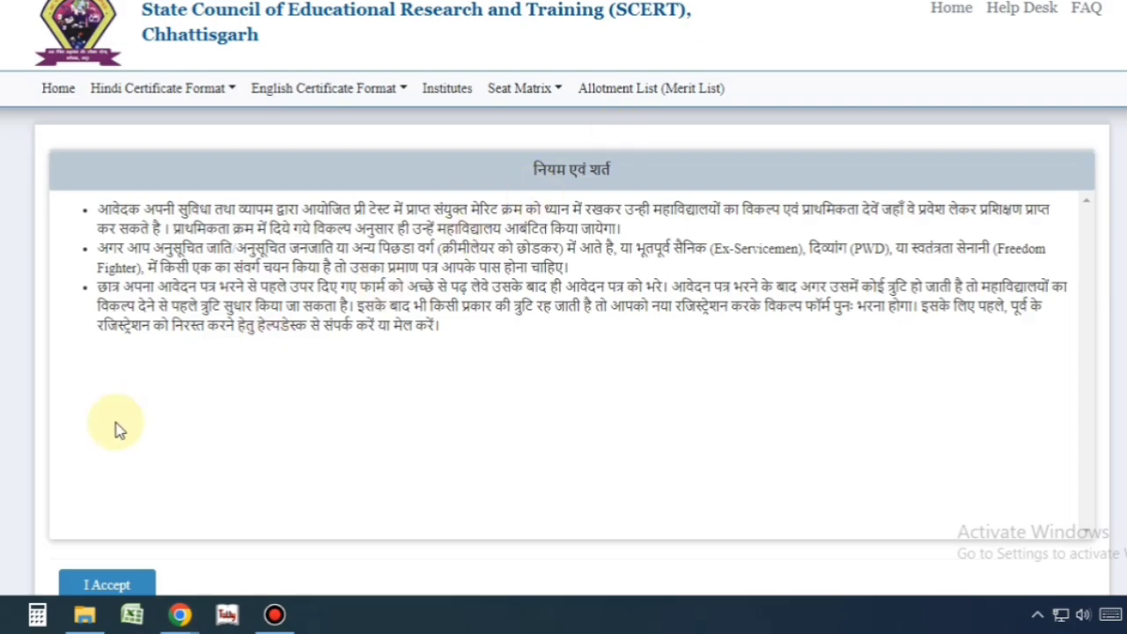
- Accept the applicant terms and conditions with I Accept
{"action": "mouse_move", "coordinate": [88, 208]}
{"action": "left_mouse_down"}
{"action": "mouse_move", "coordinate": [379, 208]}
{"action": "mouse_move", "coordinate": [608, 286]}
{"action": "mouse_move", "coordinate": [622, 335]}
{"action": "left_mouse_up"}
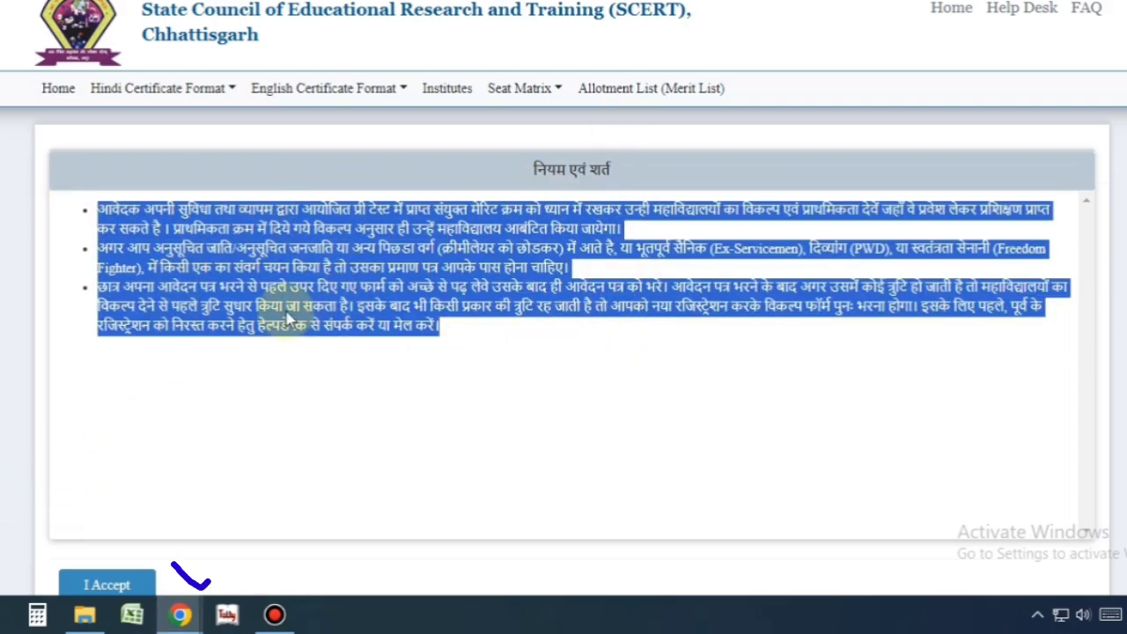
{"action": "left_click", "coordinate": [75, 527]}
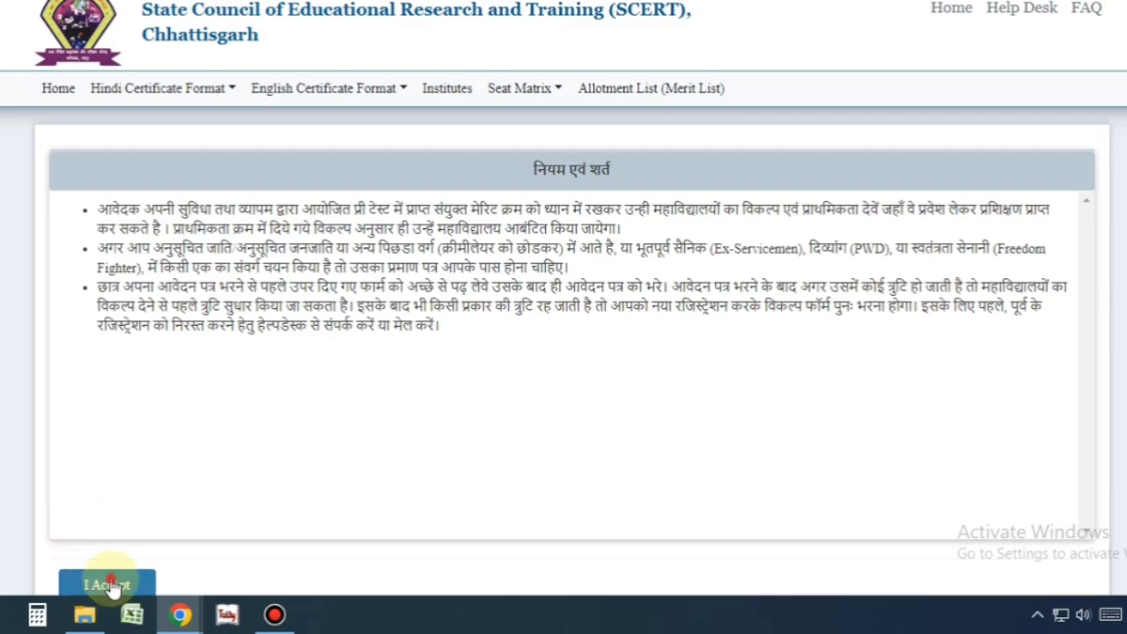
{"action": "left_click", "coordinate": [109, 584]}
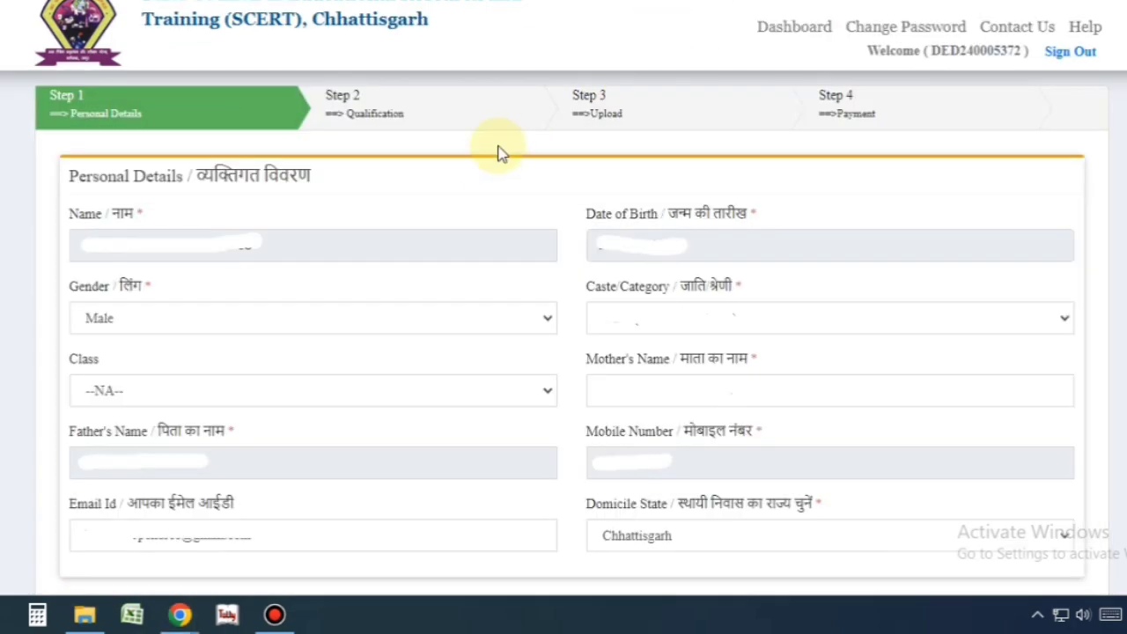
{"action": "left_click", "coordinate": [492, 152]}
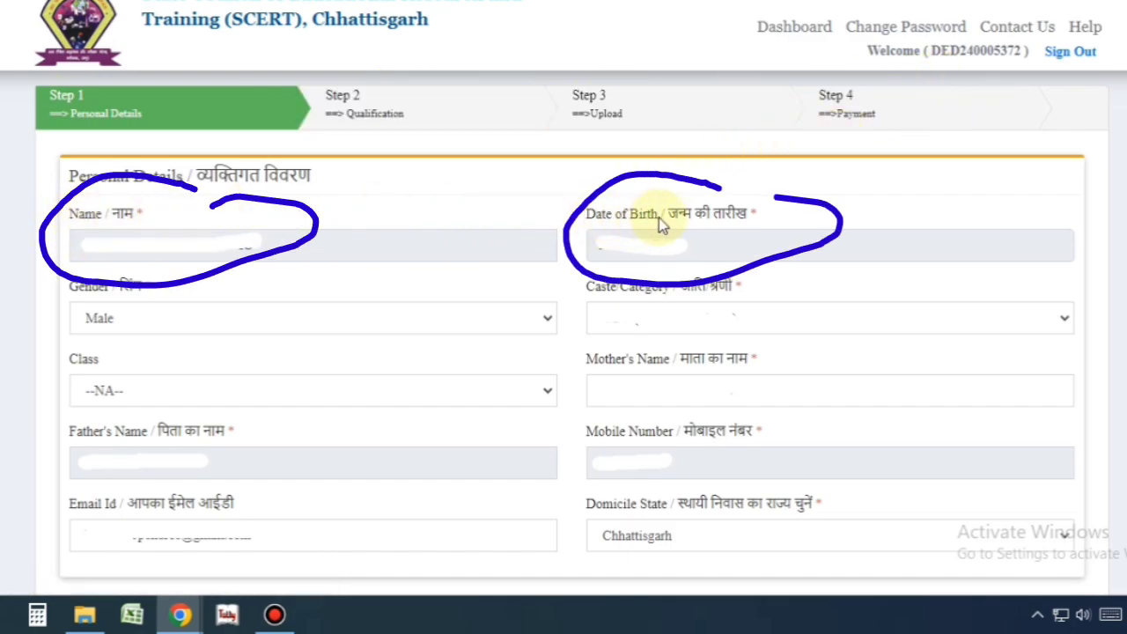
{"action": "left_click", "coordinate": [75, 319]}
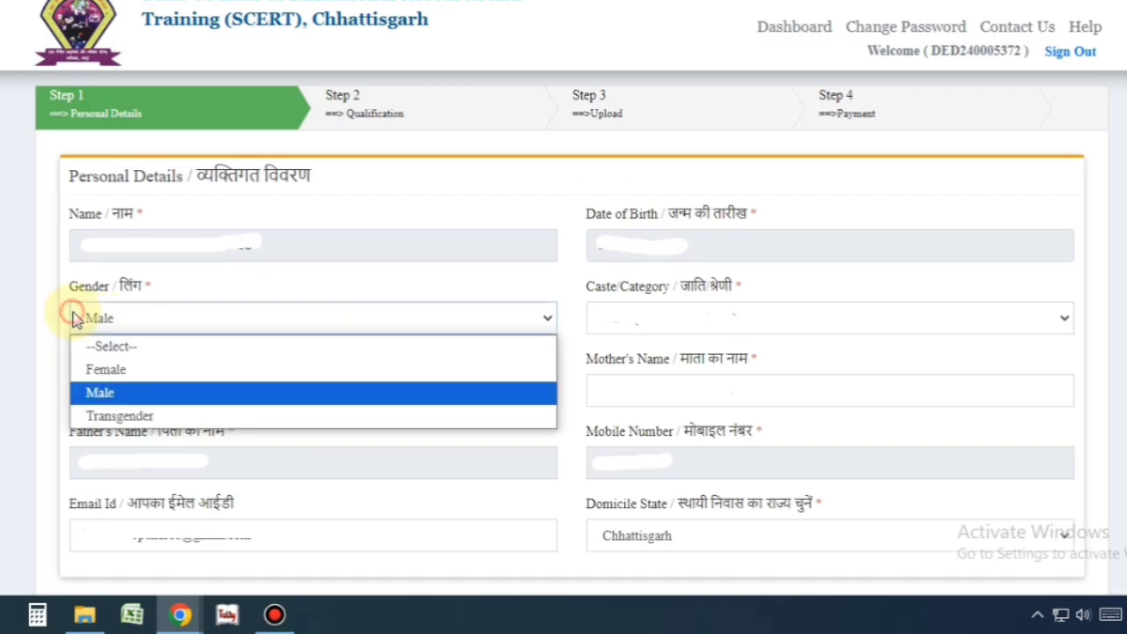
{"action": "left_click", "coordinate": [113, 393]}
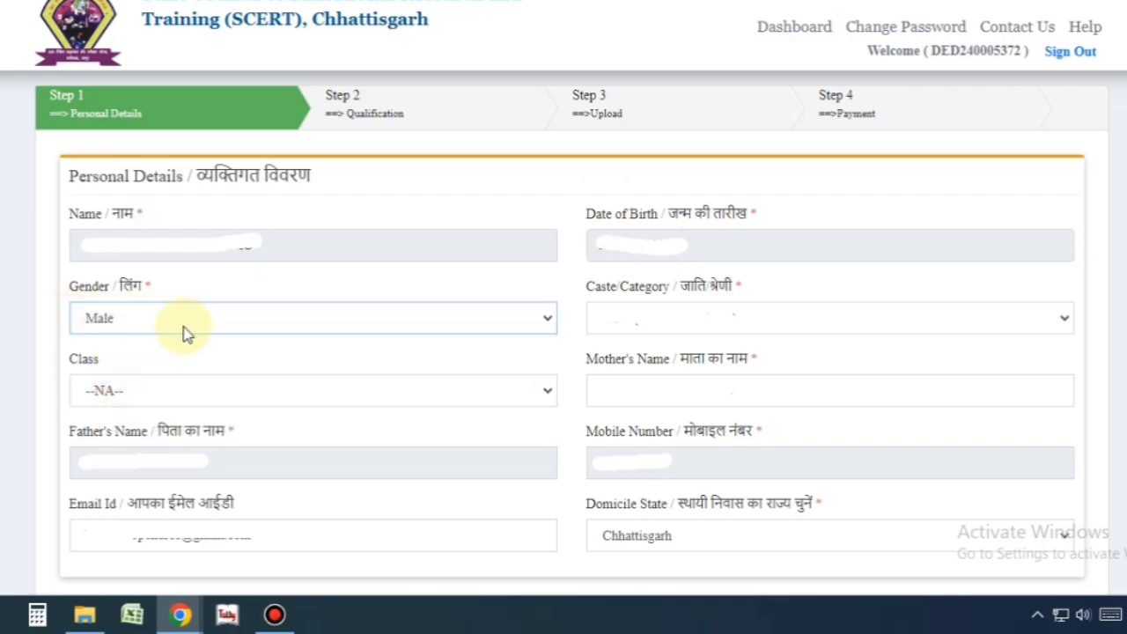
{"action": "left_click", "coordinate": [673, 310]}
{"action": "left_click", "coordinate": [656, 322]}
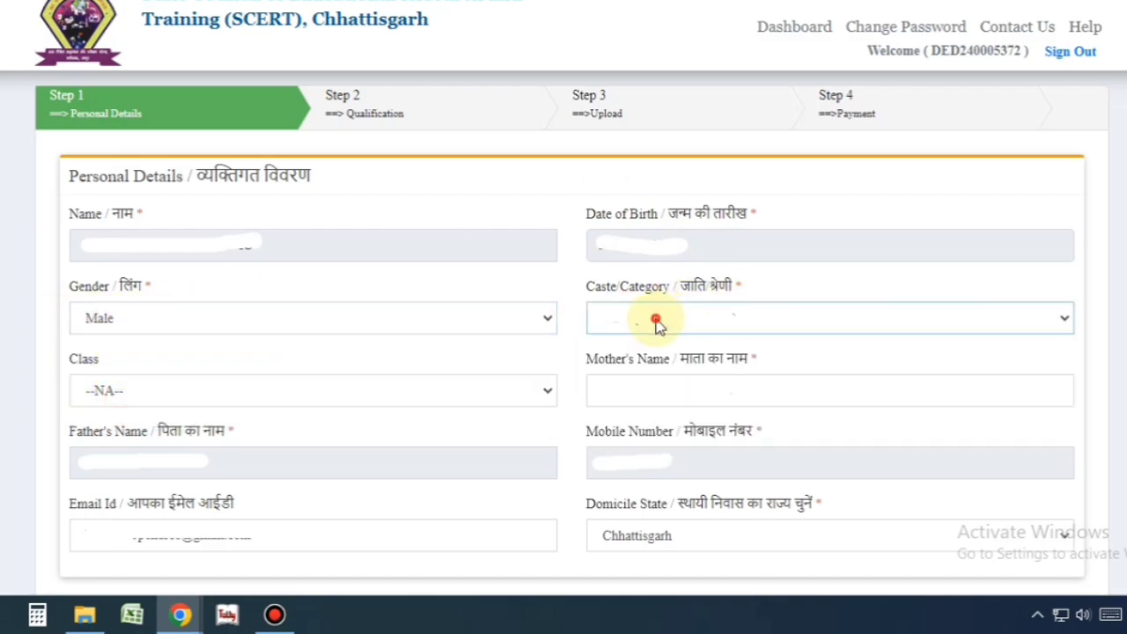
{"action": "left_click", "coordinate": [657, 323]}
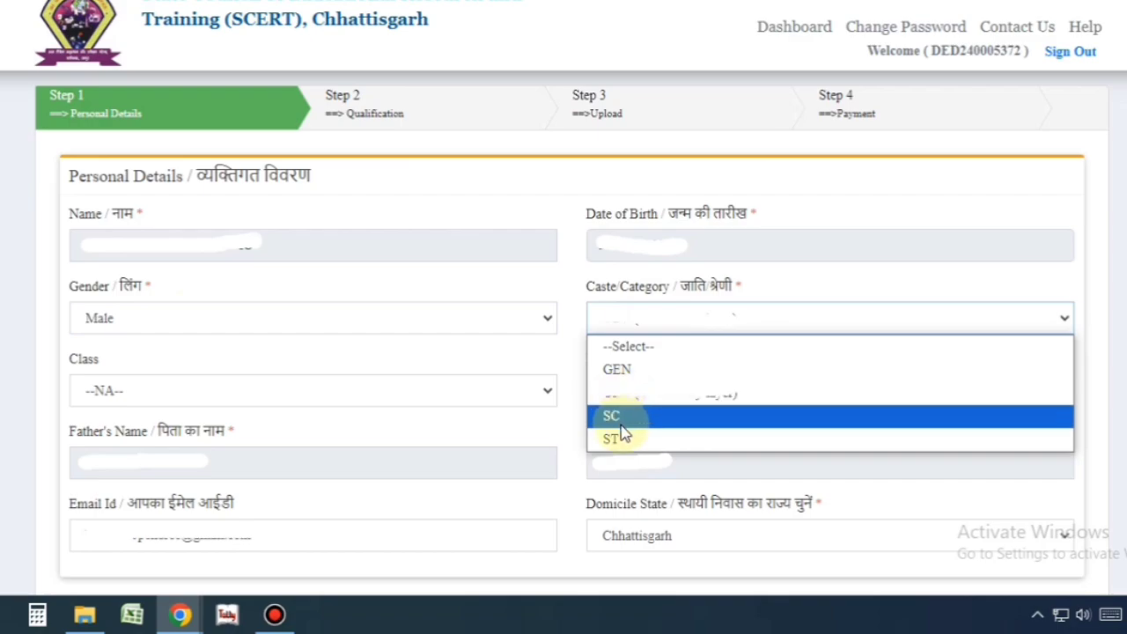
{"action": "left_click", "coordinate": [621, 426]}
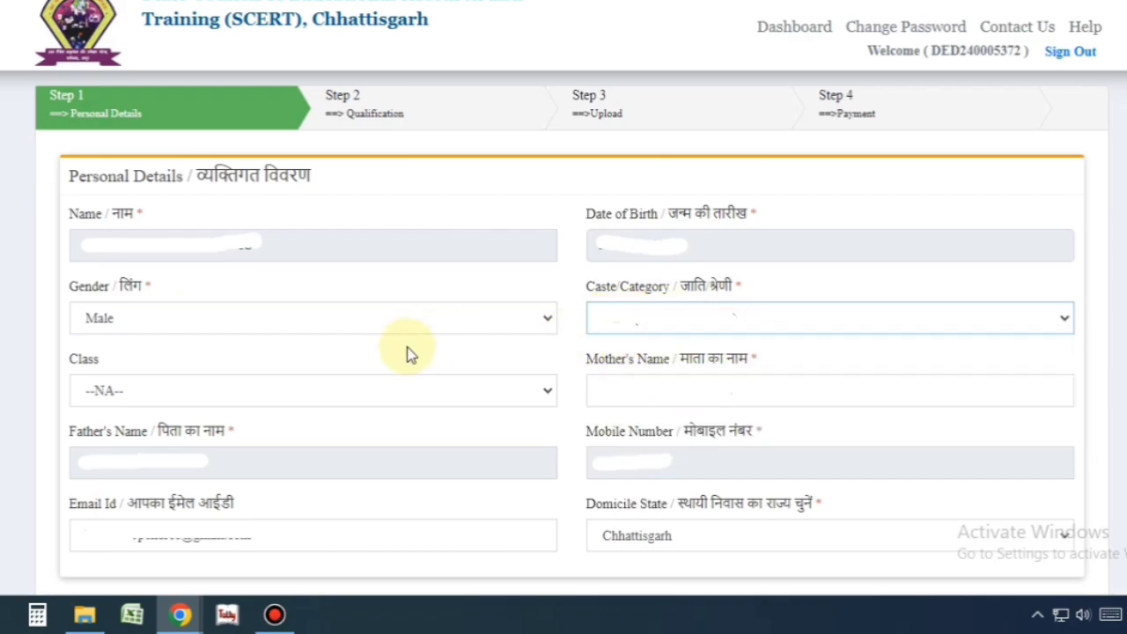
{"action": "left_click", "coordinate": [99, 388]}
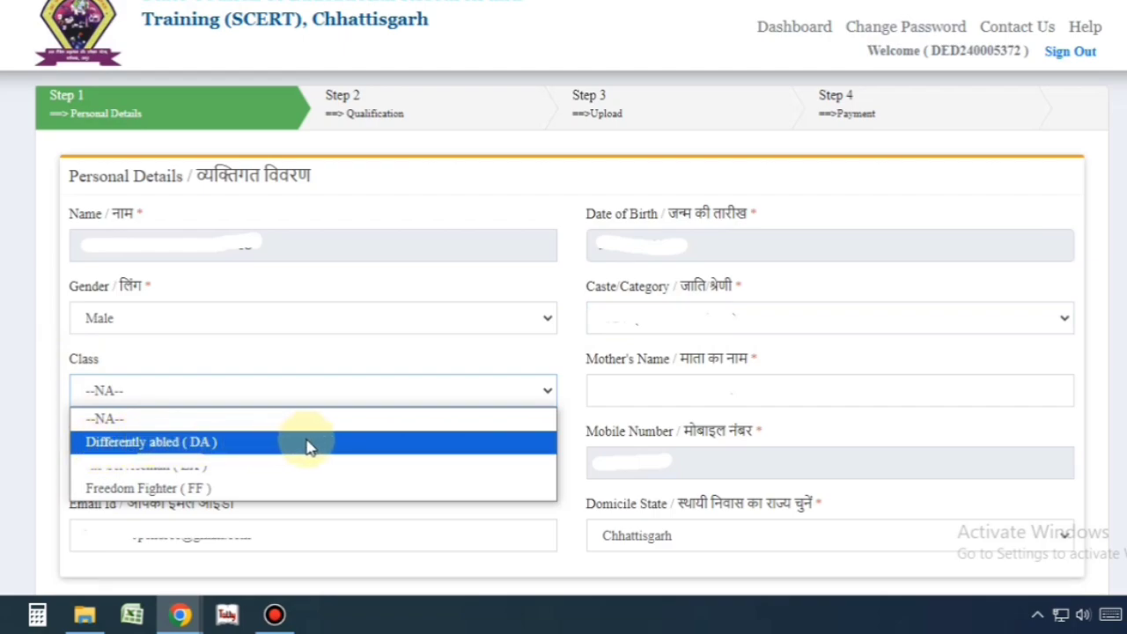
{"action": "left_click", "coordinate": [173, 420]}
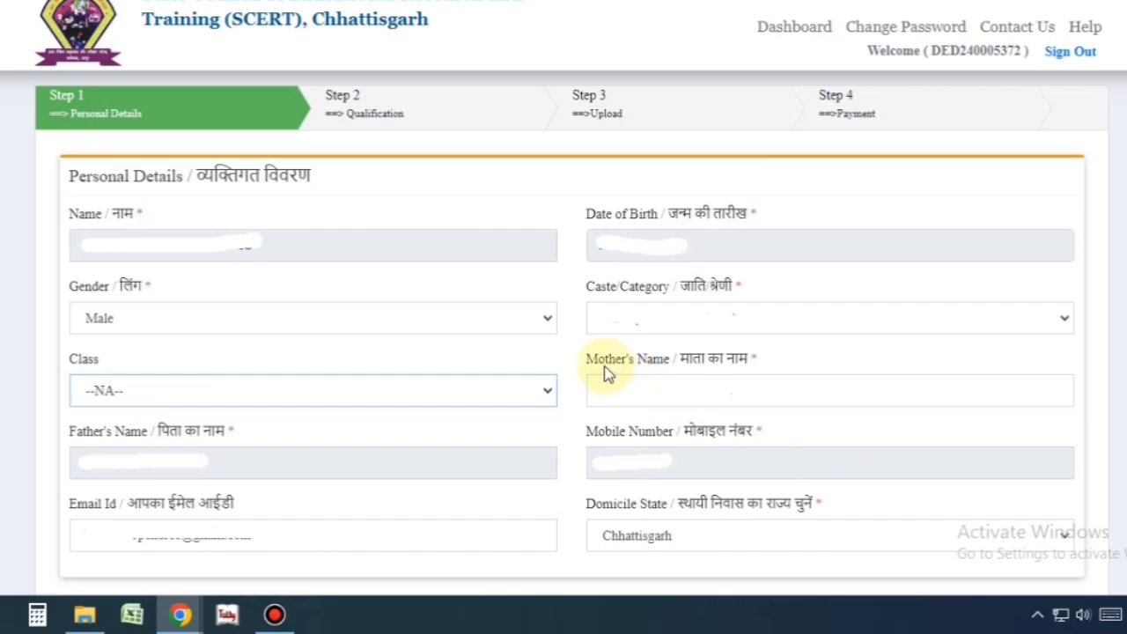
{"action": "left_click_drag", "start_coordinate": [599, 366], "coordinate": [833, 370]}
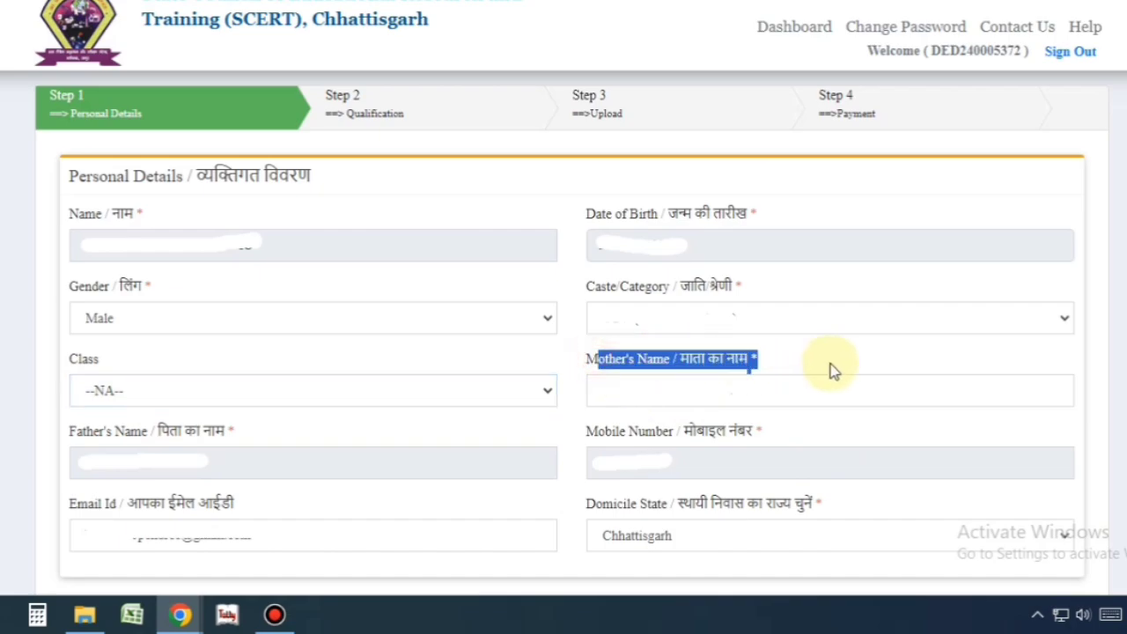
{"action": "left_click", "coordinate": [664, 396]}
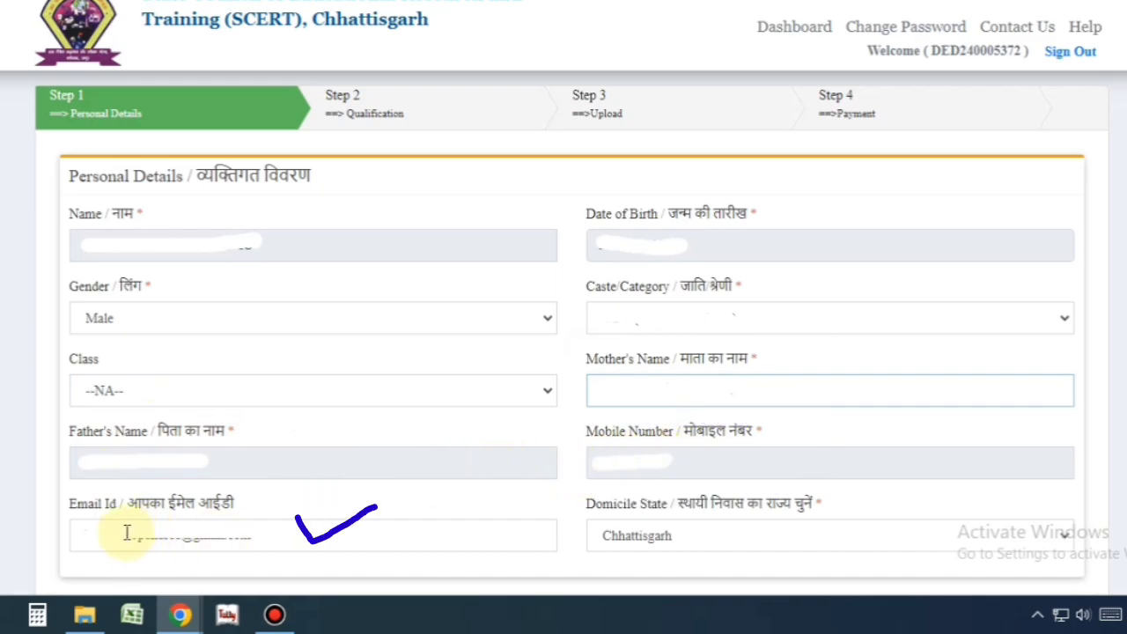
{"action": "left_click_drag", "start_coordinate": [91, 533], "coordinate": [294, 521]}
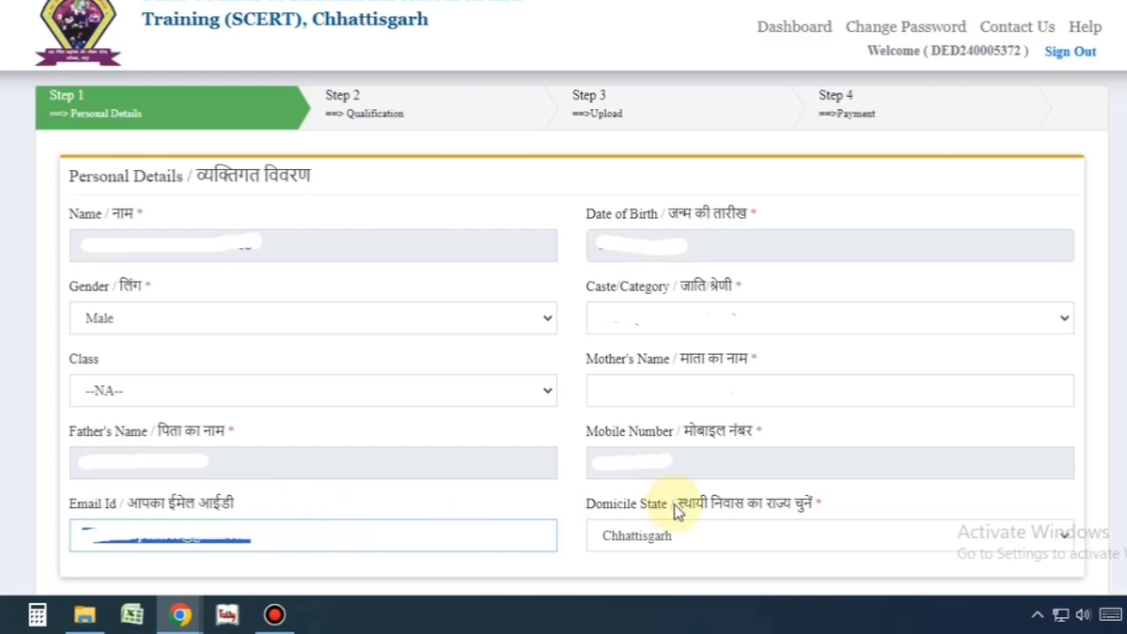
{"action": "left_click", "coordinate": [649, 535]}
{"action": "left_click", "coordinate": [652, 539]}
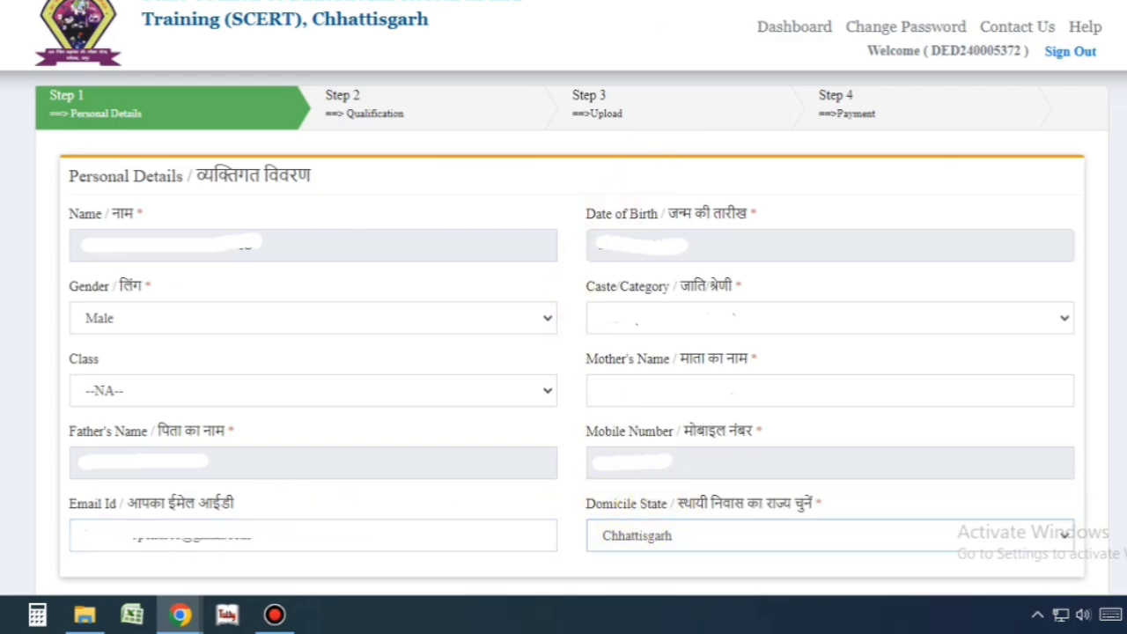
{"action": "scroll", "coordinate": [242, 323], "scroll_direction": "down", "scroll_amount": 5}
- Enter the present address and set the state to Chhattisgarh
{"action": "left_click", "coordinate": [234, 280]}
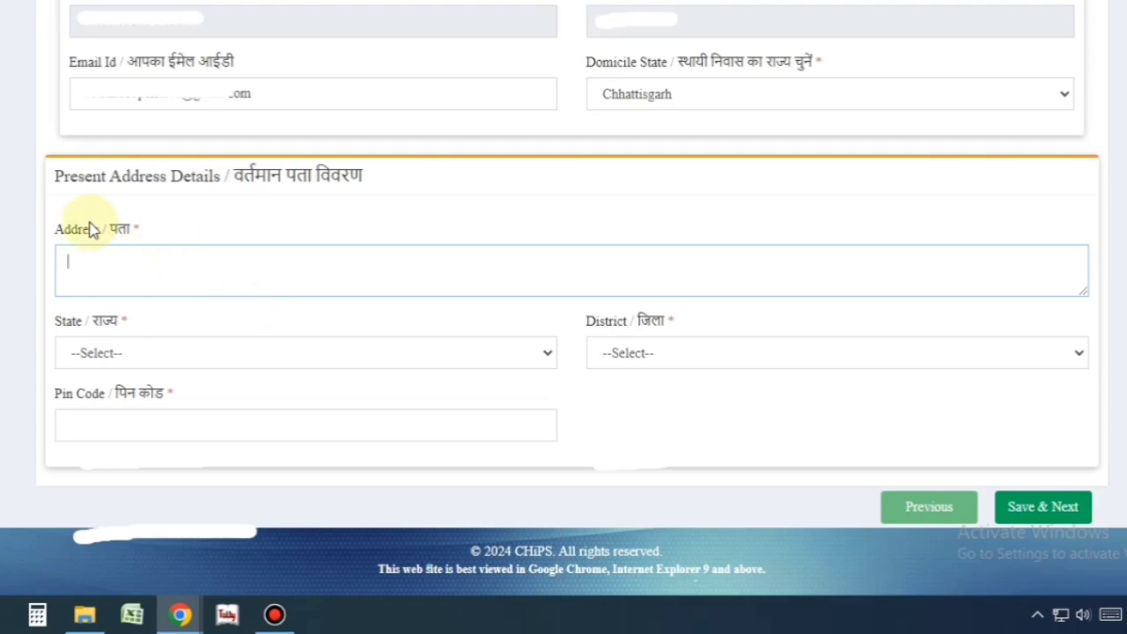
{"action": "left_click_drag", "start_coordinate": [59, 178], "coordinate": [412, 198]}
{"action": "left_click", "coordinate": [108, 248]}
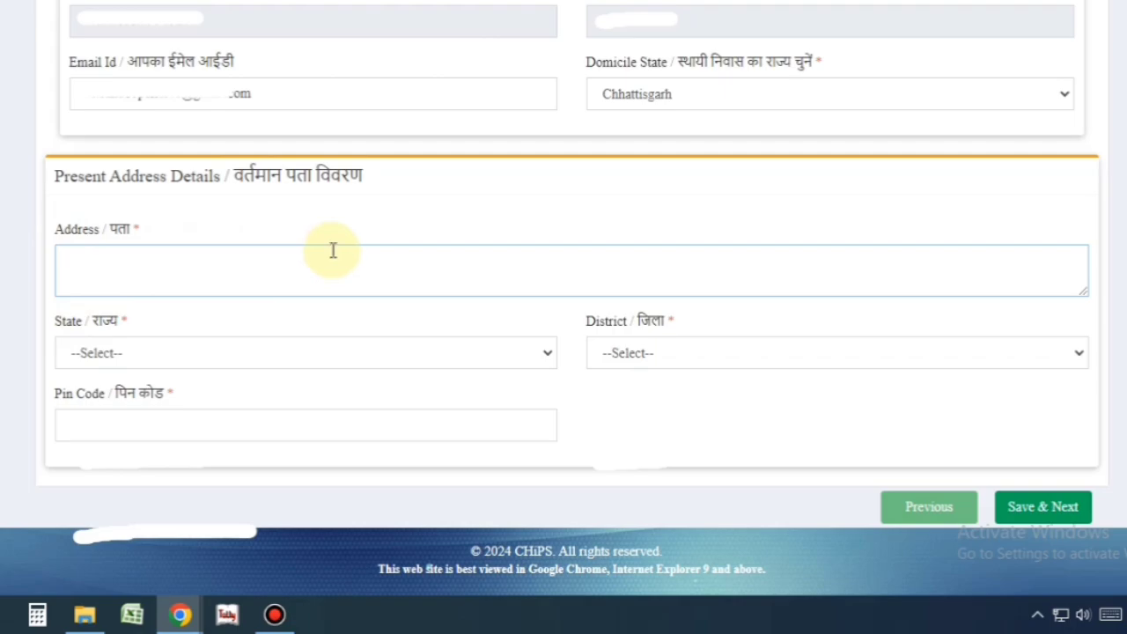
{"action": "left_click_drag", "start_coordinate": [55, 323], "coordinate": [138, 322]}
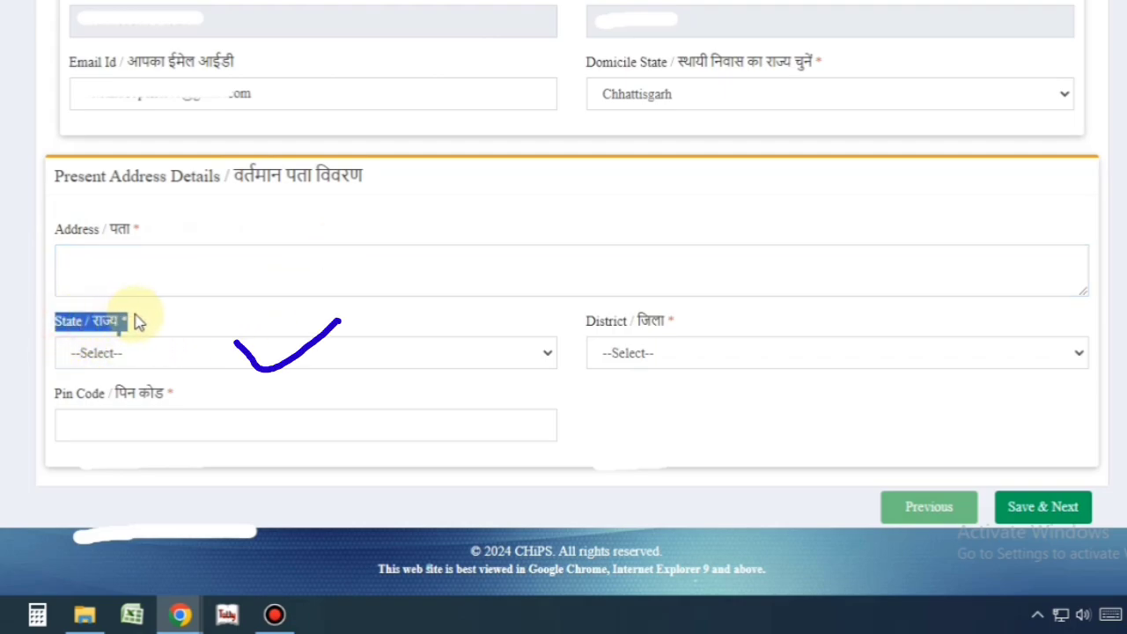
{"action": "left_click", "coordinate": [130, 353]}
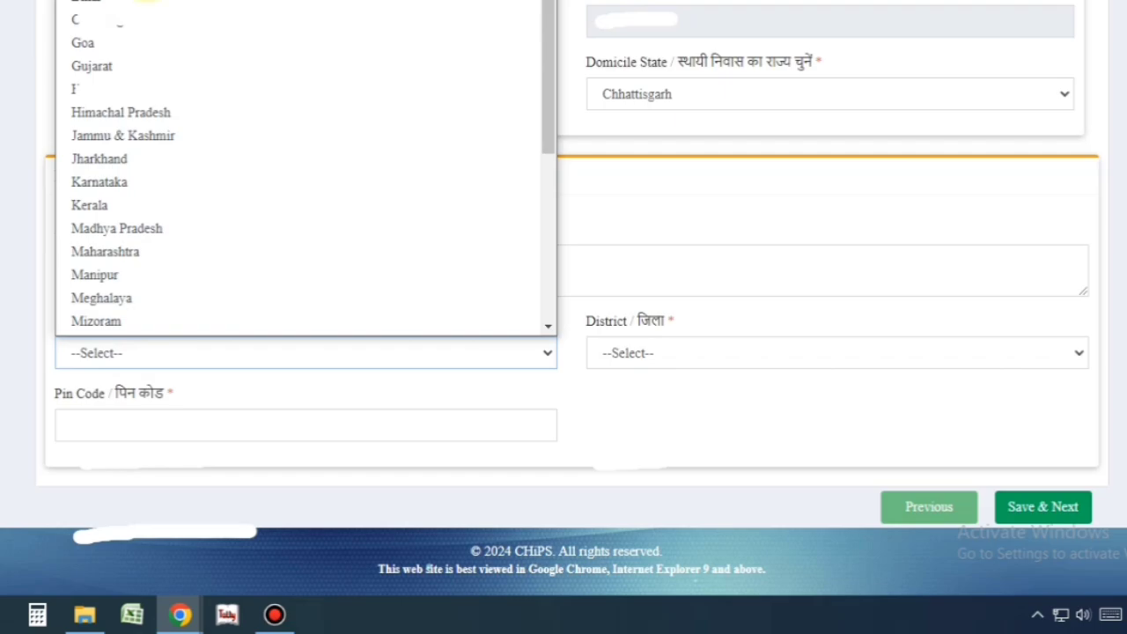
{"action": "left_click", "coordinate": [143, 20]}
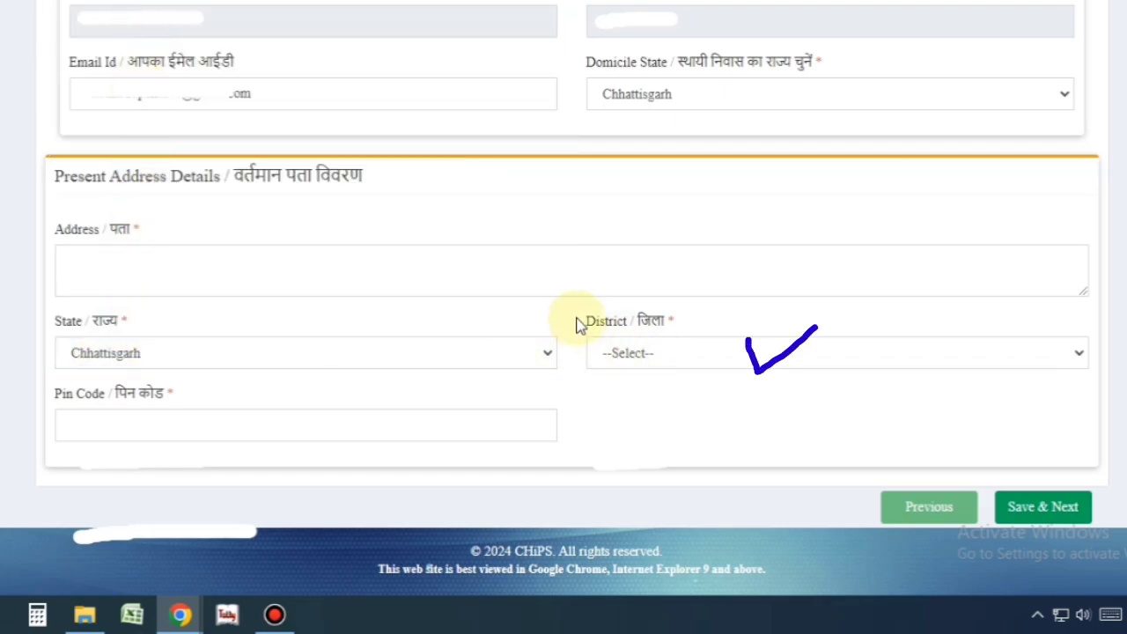
- Set district Raipur, enter the pin code, and save the address with confirmation
{"action": "left_click", "coordinate": [679, 362]}
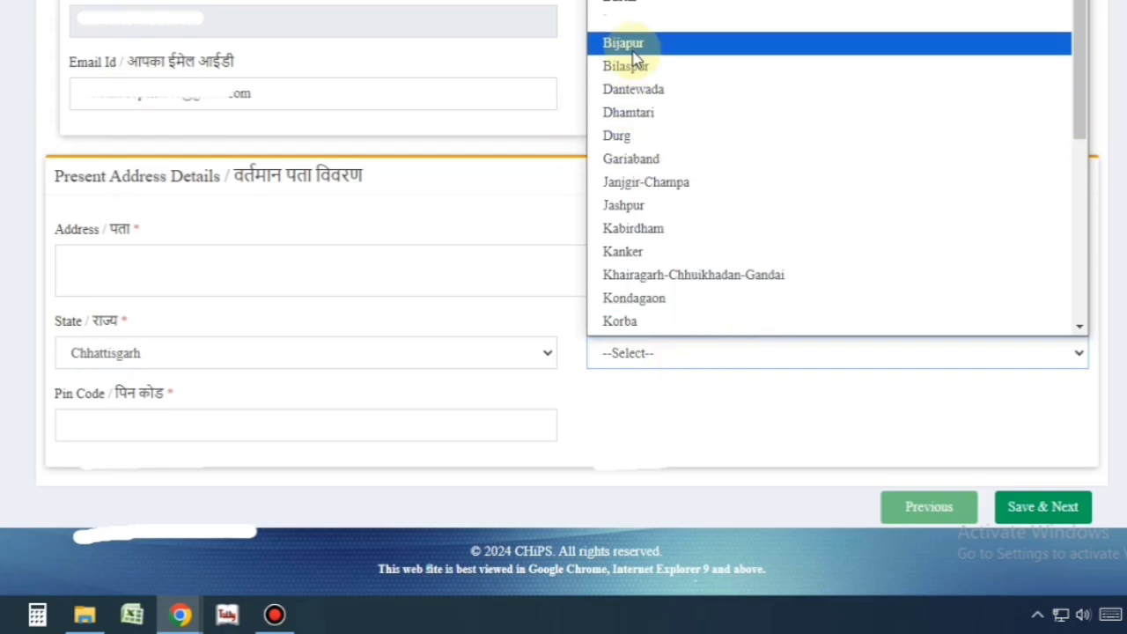
{"action": "left_click", "coordinate": [581, 332]}
{"action": "left_click", "coordinate": [117, 429]}
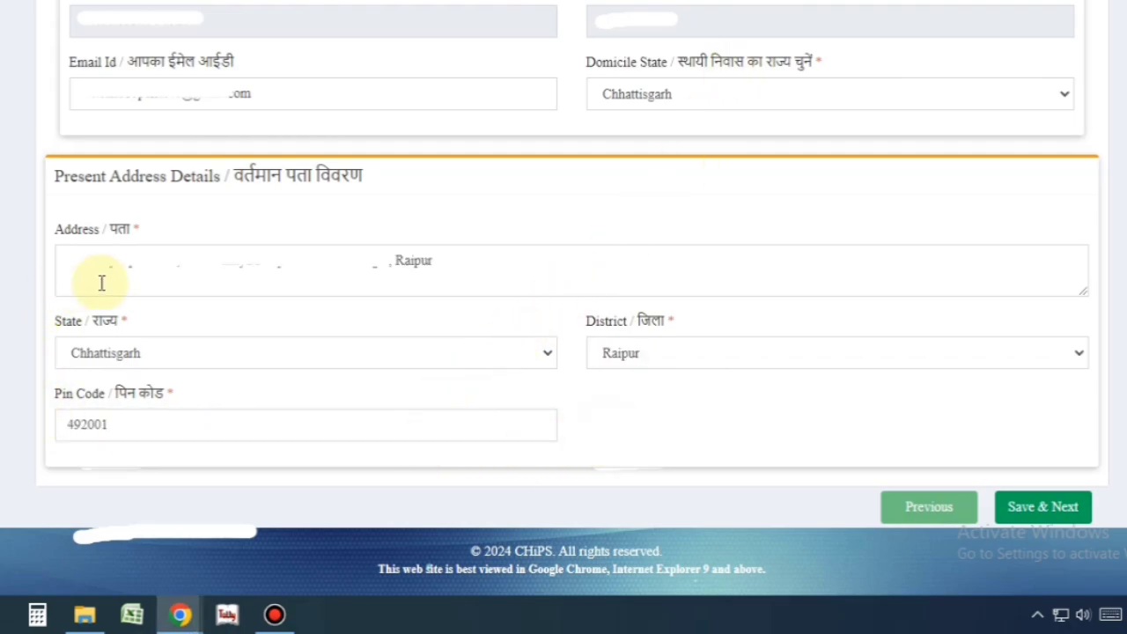
{"action": "left_click", "coordinate": [1048, 507]}
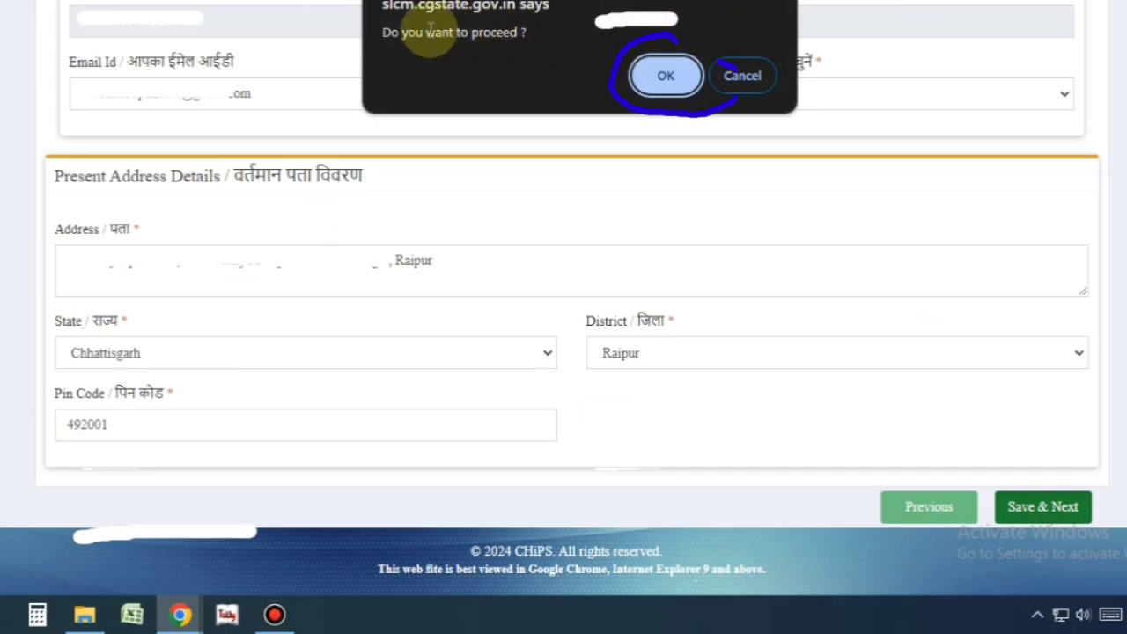
{"action": "left_click", "coordinate": [667, 75]}
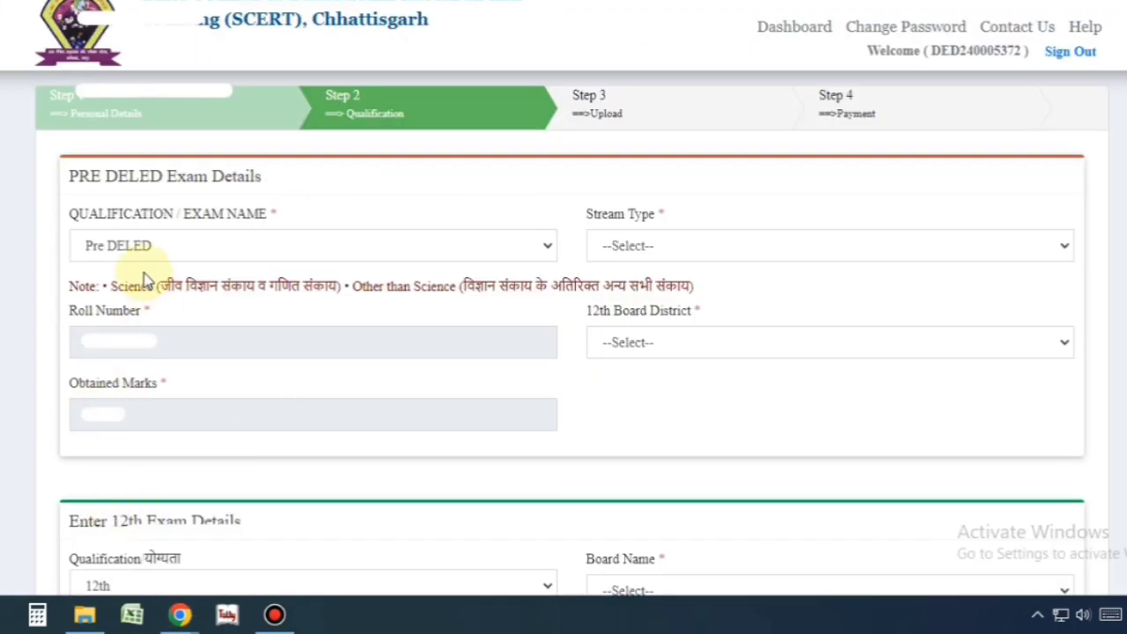
- Keep Pre DELED as the qualification exam
{"action": "left_click", "coordinate": [141, 245]}
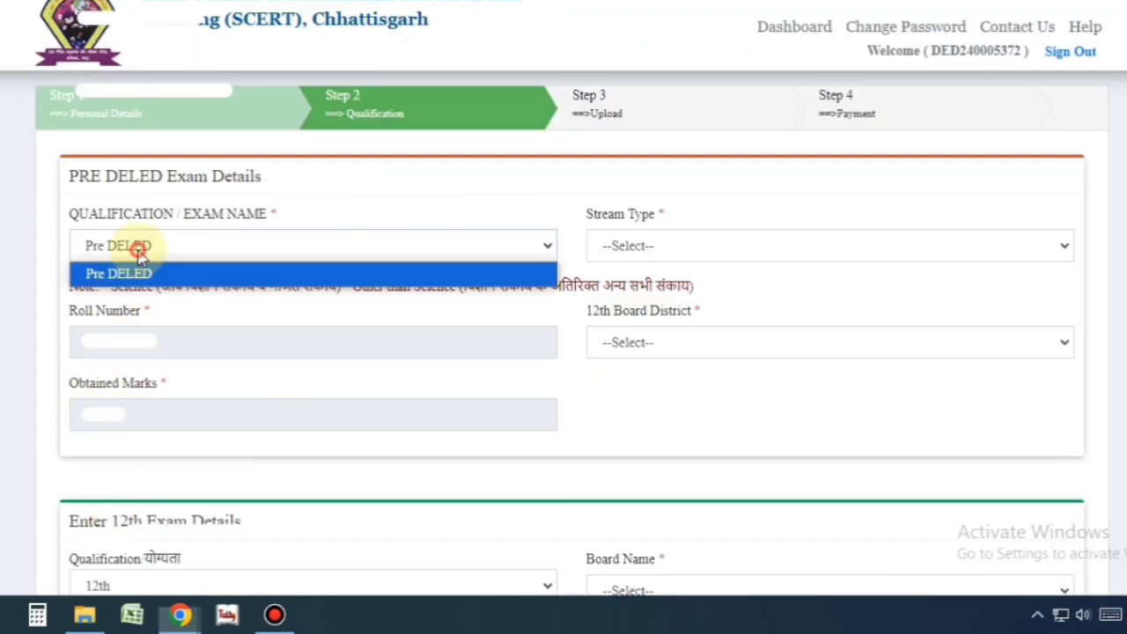
{"action": "left_click", "coordinate": [141, 246]}
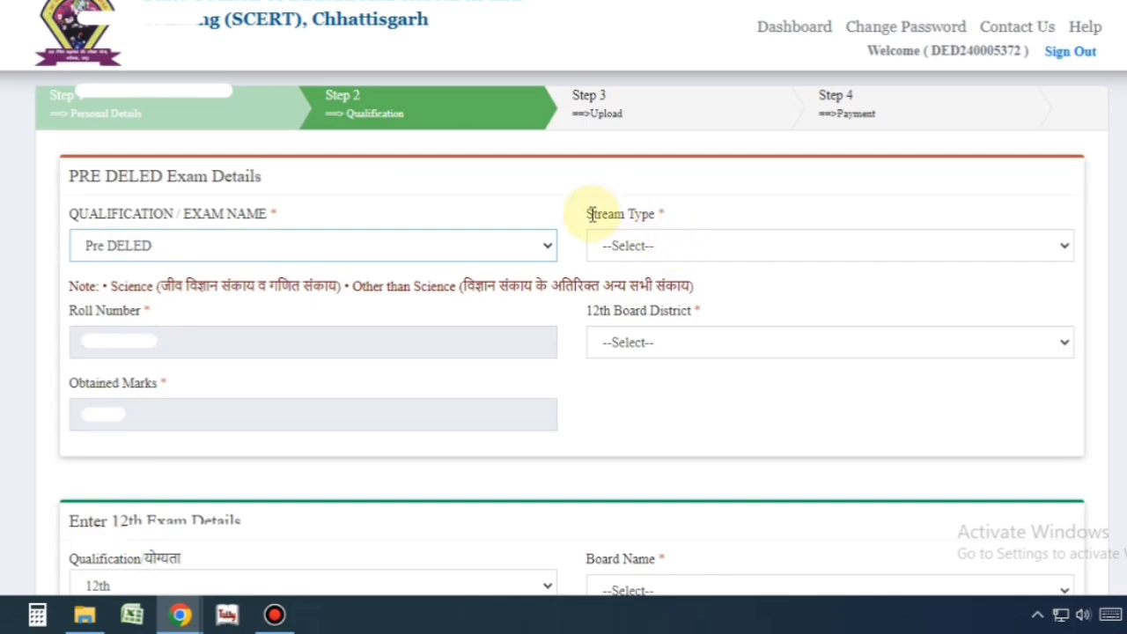
{"action": "left_click_drag", "start_coordinate": [584, 214], "coordinate": [650, 214]}
- Set the stream type to Other than Science
{"action": "left_click", "coordinate": [652, 249]}
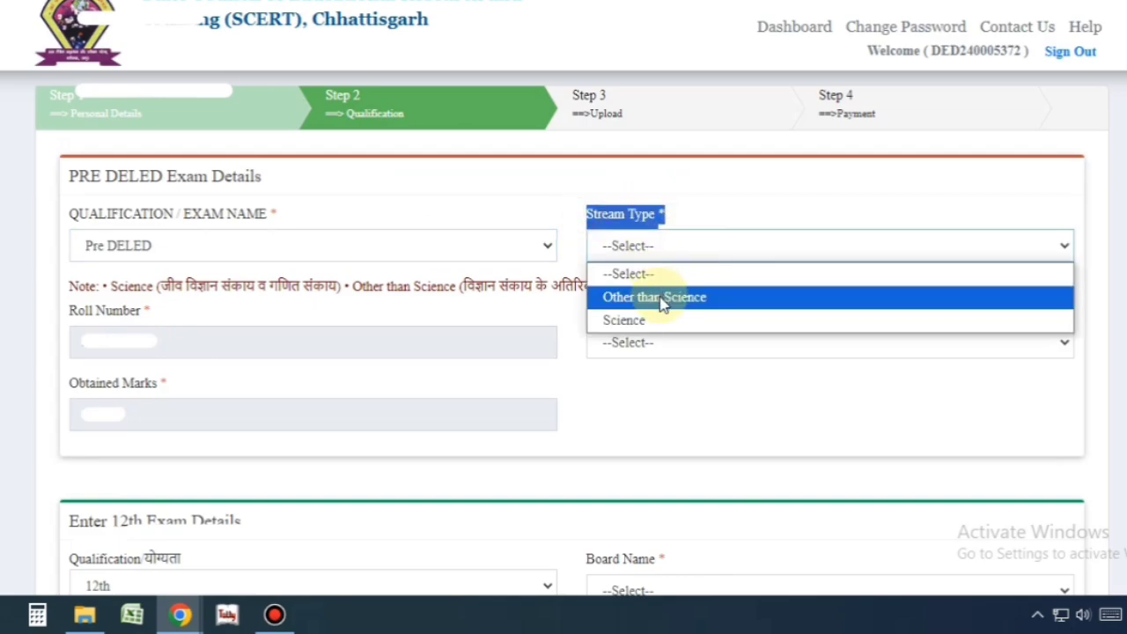
{"action": "key", "text": "Up"}
{"action": "key", "text": "Return"}
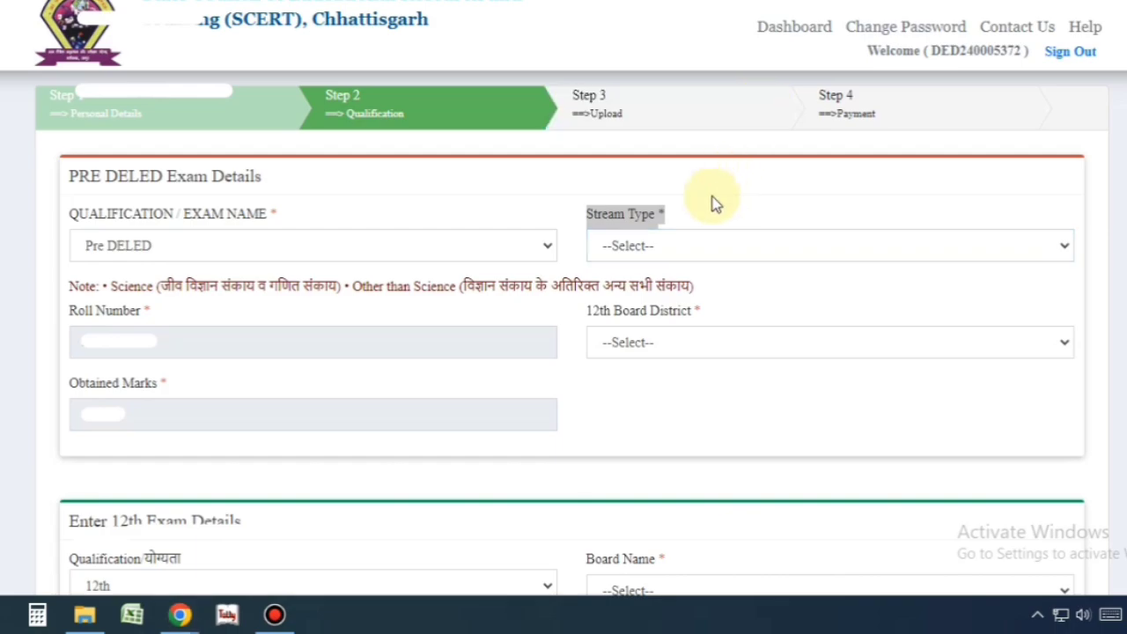
{"action": "left_click", "coordinate": [687, 244]}
{"action": "mouse_move", "coordinate": [132, 273]}
{"action": "left_mouse_down"}
{"action": "mouse_move", "coordinate": [82, 347]}
{"action": "mouse_move", "coordinate": [82, 310]}
{"action": "left_mouse_up"}
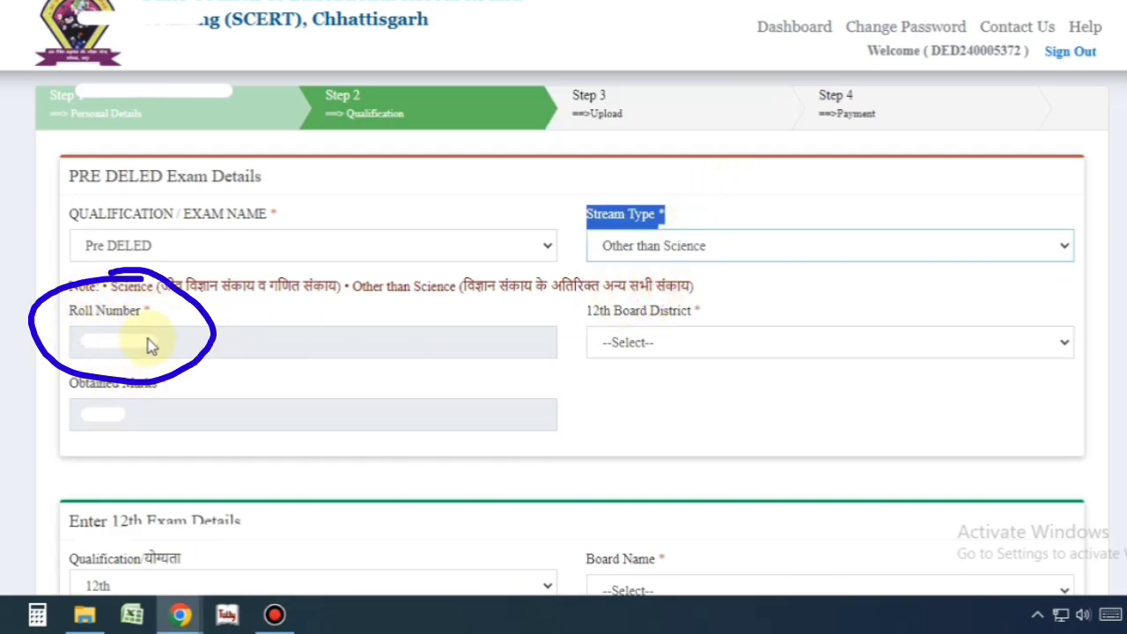
{"action": "left_click_drag", "start_coordinate": [588, 319], "coordinate": [728, 311]}
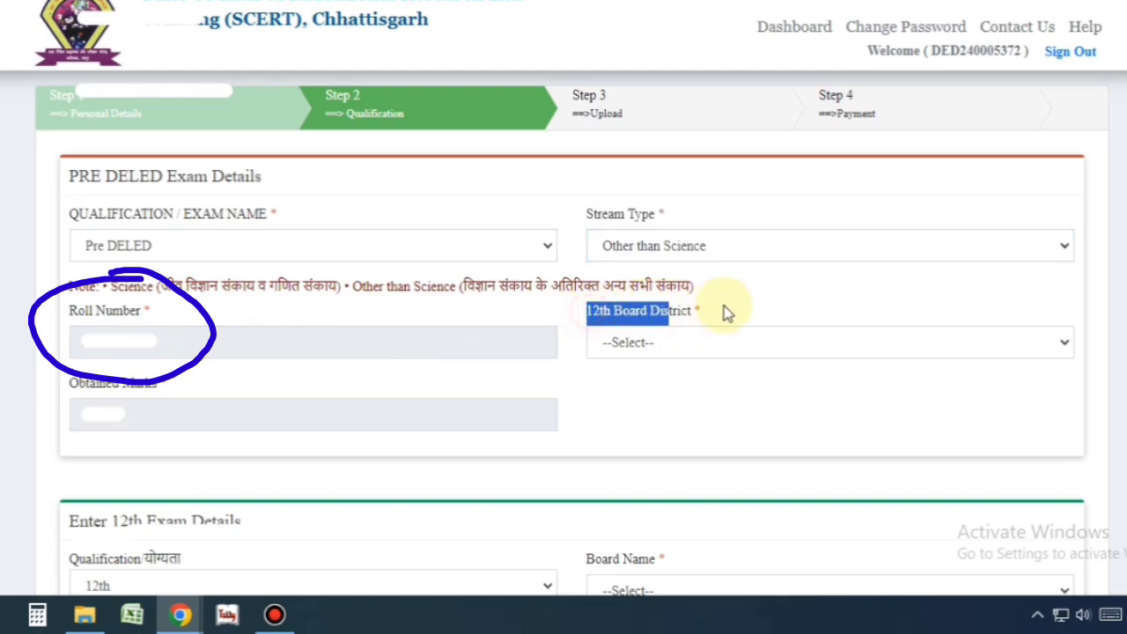
{"action": "left_click", "coordinate": [704, 343]}
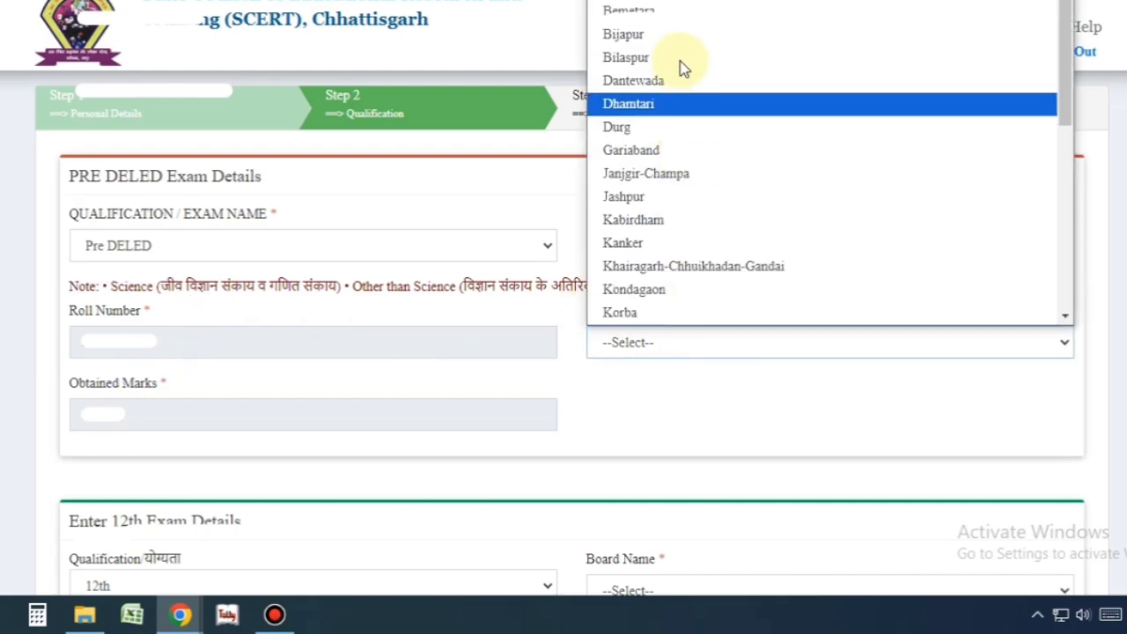
{"action": "left_click", "coordinate": [652, 368]}
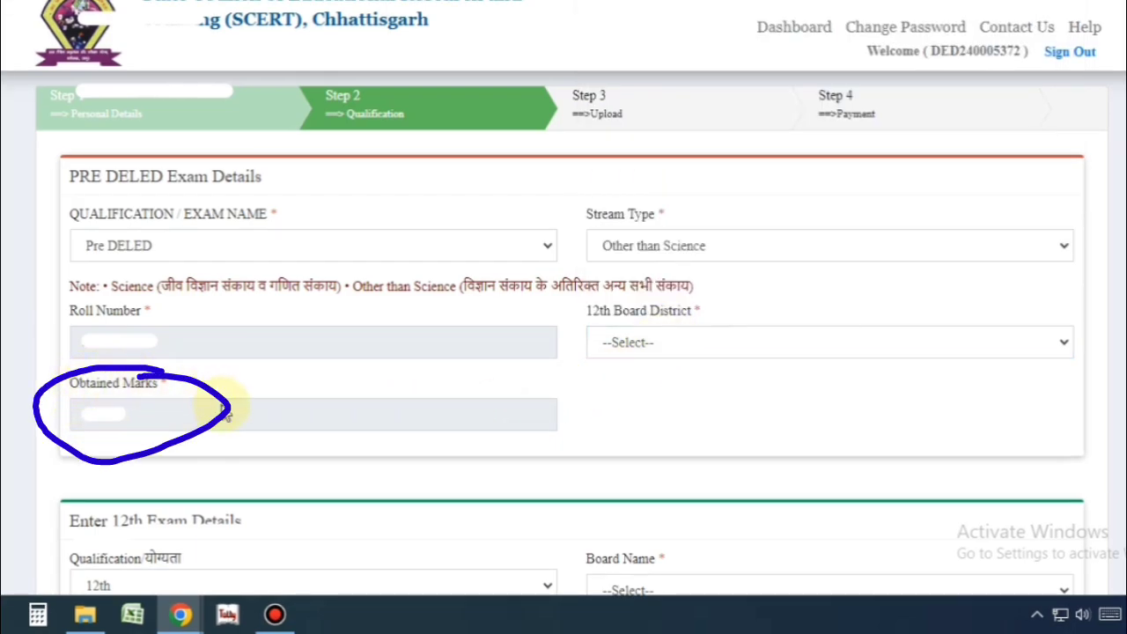
{"action": "scroll", "coordinate": [221, 403], "scroll_direction": "down", "scroll_amount": 4}
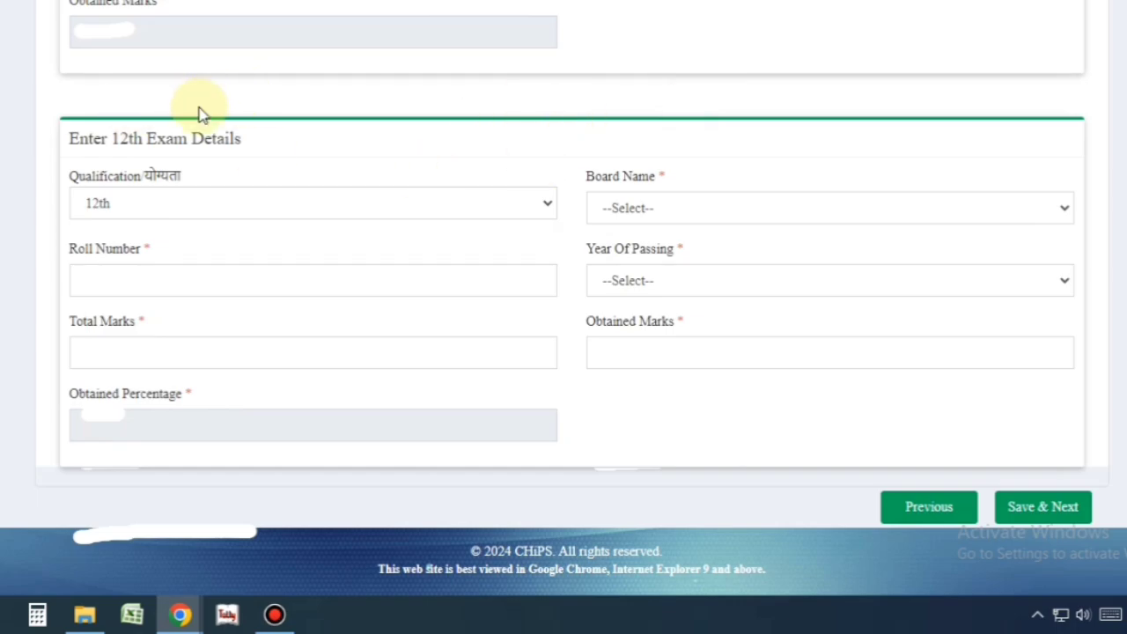
- Select 12th as the qualification with board Chhatisgarh Madhyamik Siksha Mandal
{"action": "left_click", "coordinate": [67, 141]}
{"action": "mouse_move", "coordinate": [89, 141]}
{"action": "left_mouse_down"}
{"action": "mouse_move", "coordinate": [254, 143]}
{"action": "mouse_move", "coordinate": [272, 171]}
{"action": "left_mouse_up"}
{"action": "left_click", "coordinate": [131, 211]}
{"action": "left_click", "coordinate": [132, 209]}
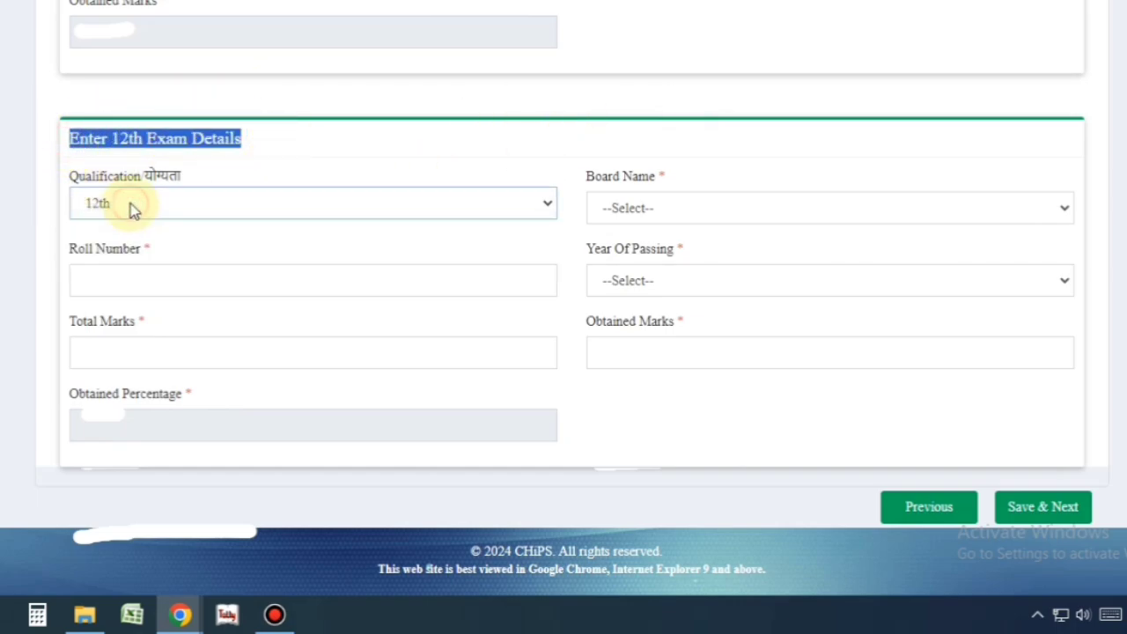
{"action": "left_click", "coordinate": [700, 211]}
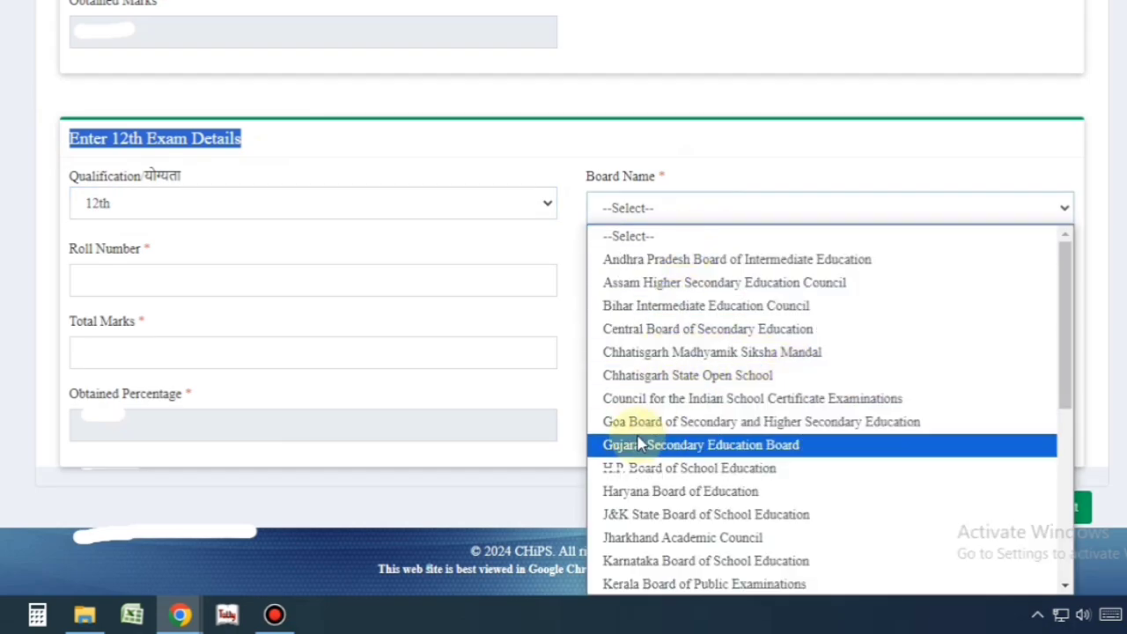
{"action": "left_click", "coordinate": [850, 353]}
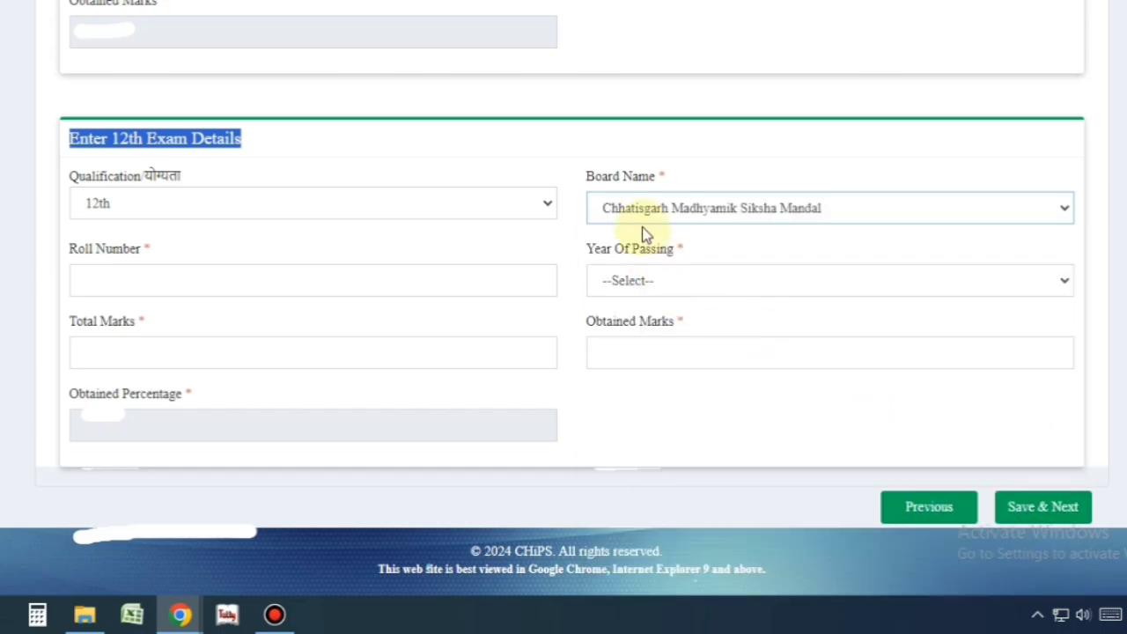
- Enter roll number, passing year, total marks 500 and obtained marks, then save
{"action": "left_click", "coordinate": [83, 274]}
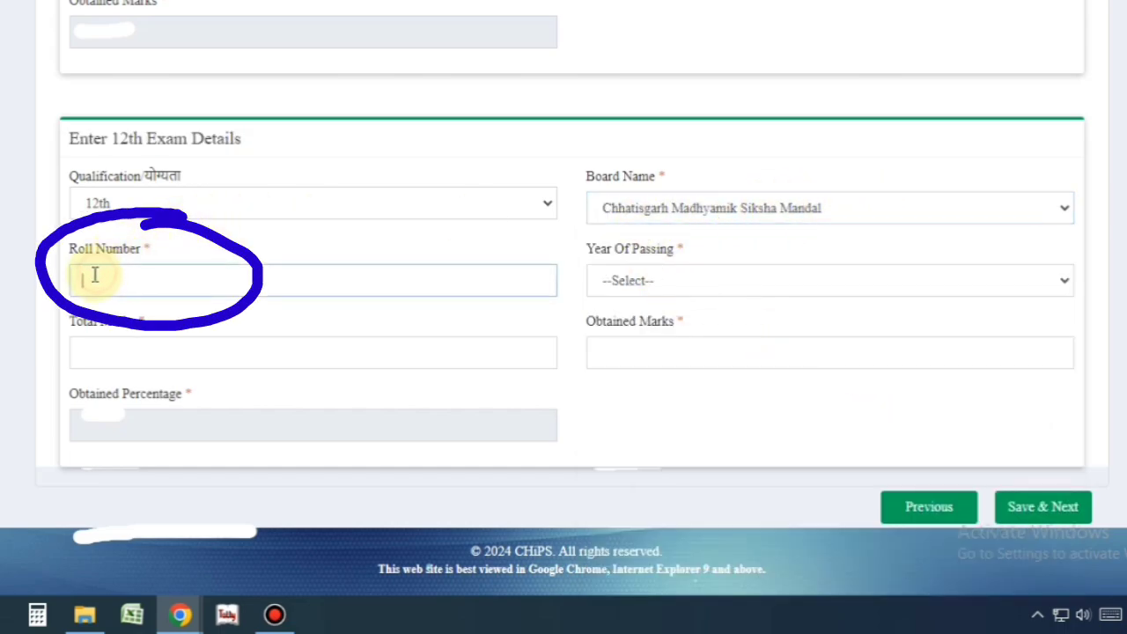
{"action": "left_click_drag", "start_coordinate": [78, 138], "coordinate": [300, 146]}
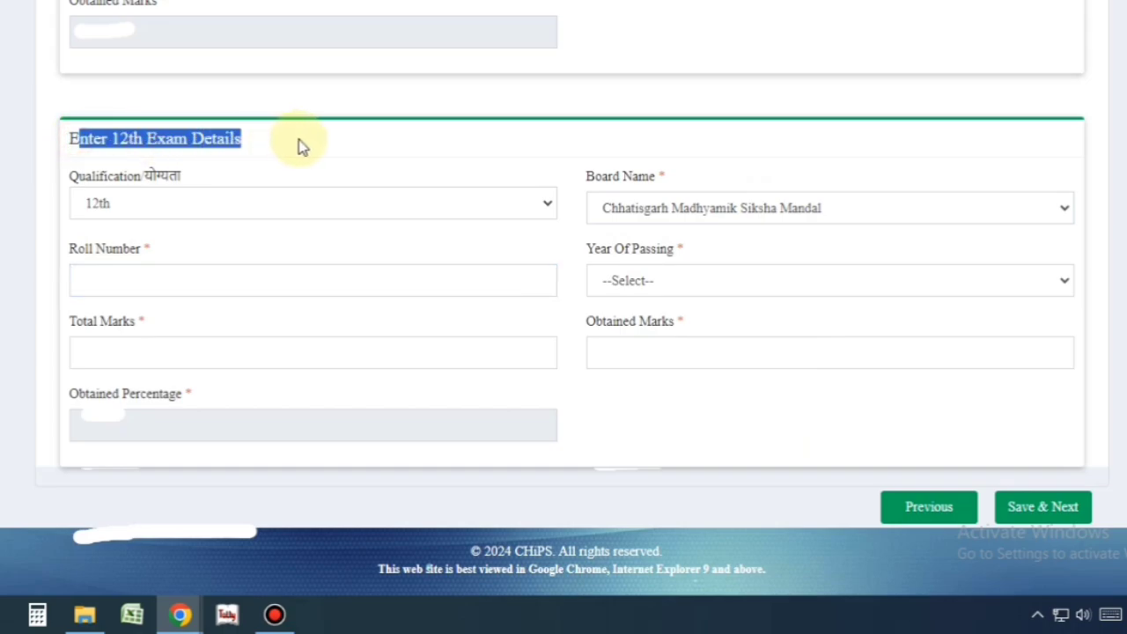
{"action": "left_click", "coordinate": [624, 291]}
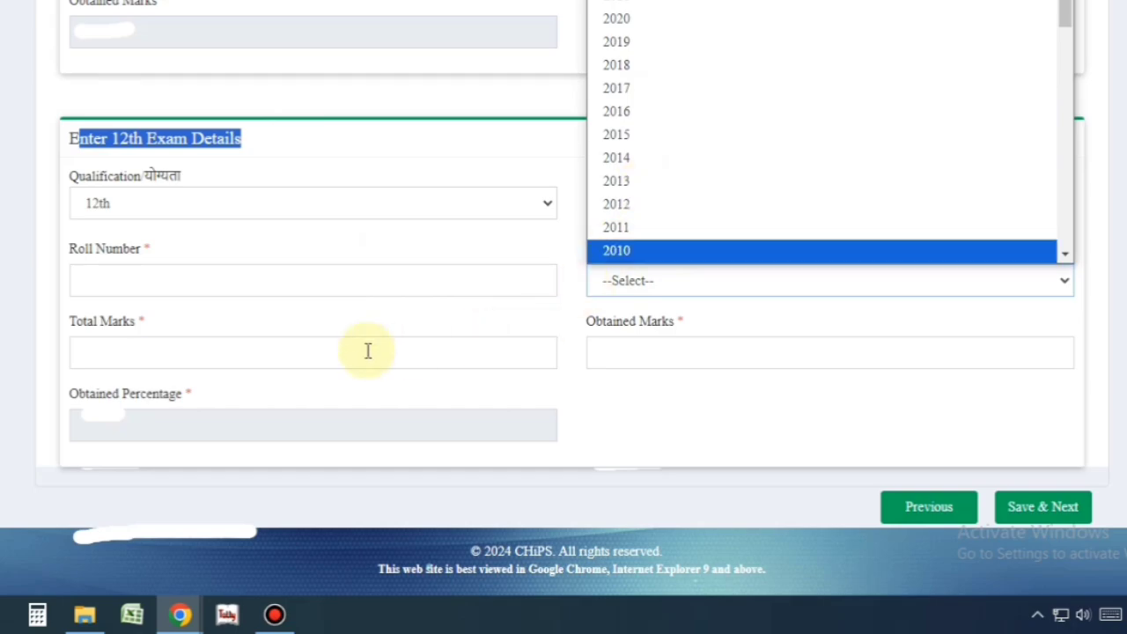
{"action": "left_click", "coordinate": [270, 348]}
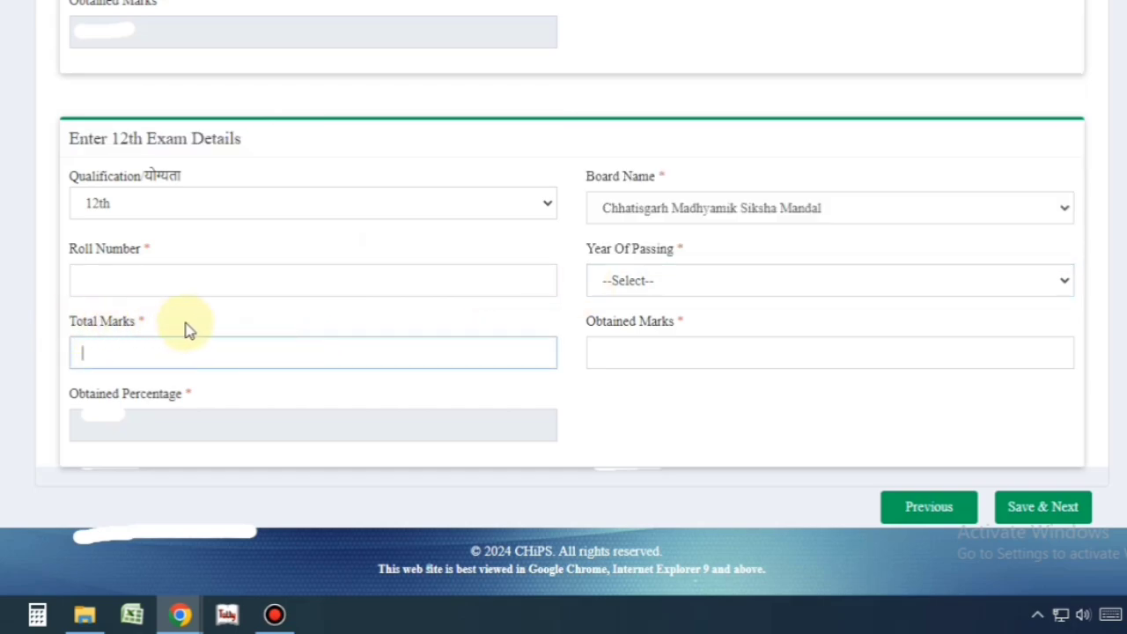
{"action": "left_click", "coordinate": [673, 354]}
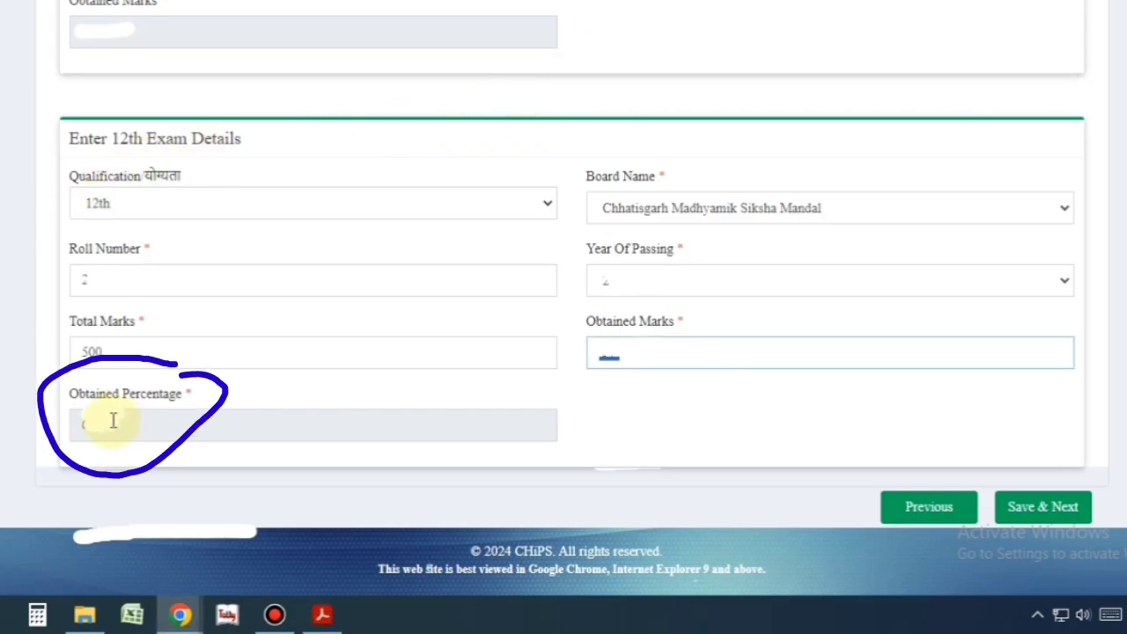
{"action": "left_click", "coordinate": [1043, 507]}
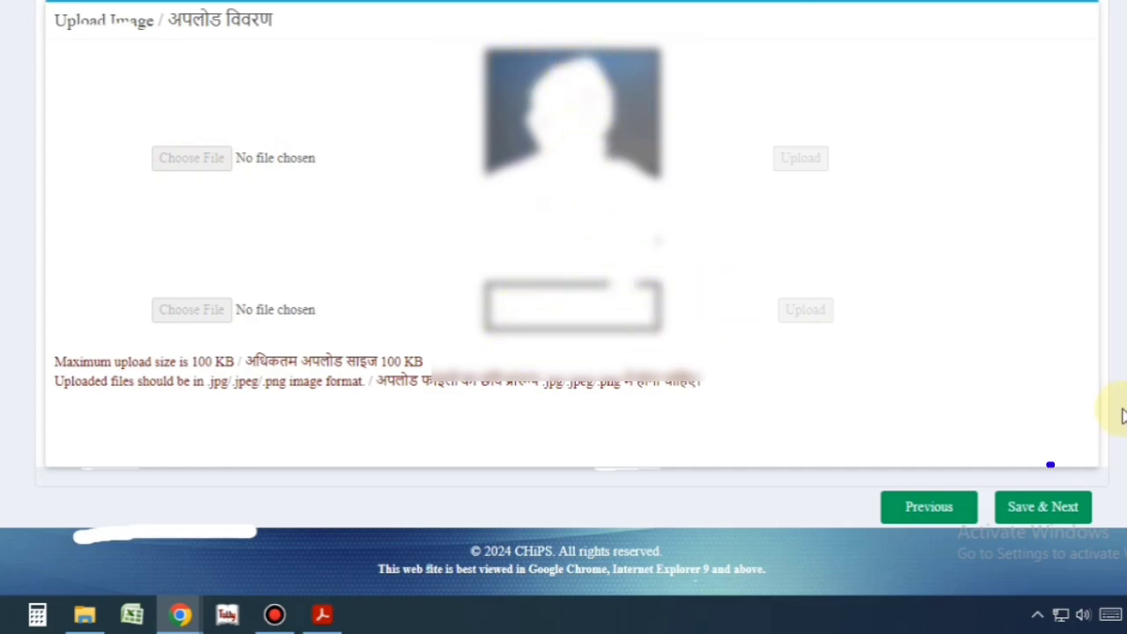
- Skip the Upload Image step with Save & Next to reach Step 4 Payment
{"action": "left_click", "coordinate": [1043, 507]}
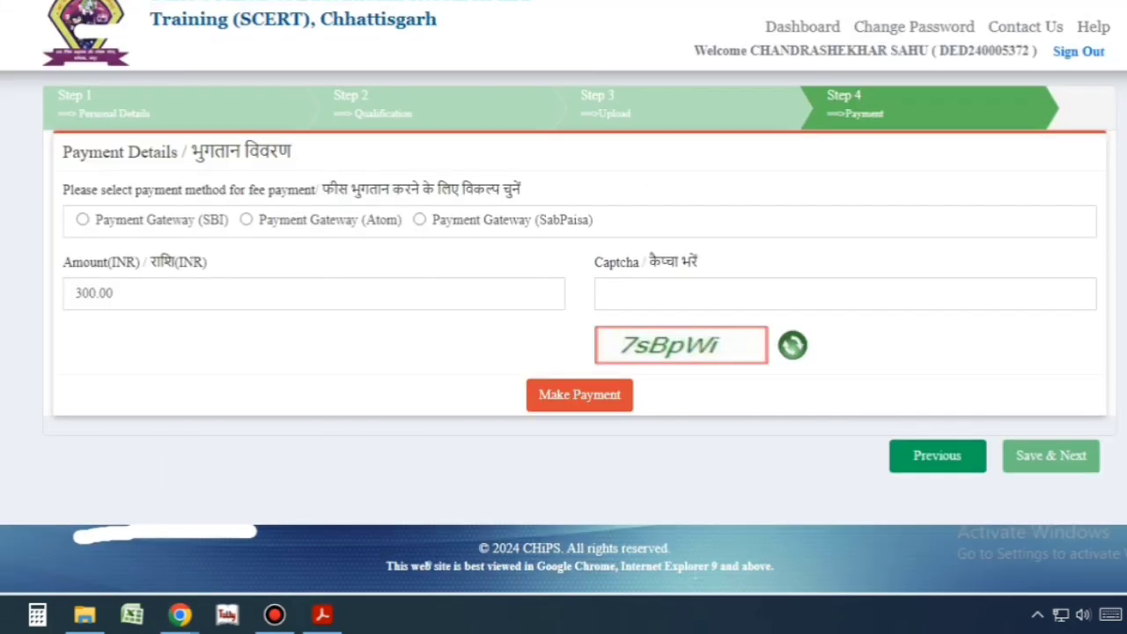
- Choose the SBI payment gateway after briefly trying the Atom and SabPaisa options
{"action": "left_click", "coordinate": [82, 219]}
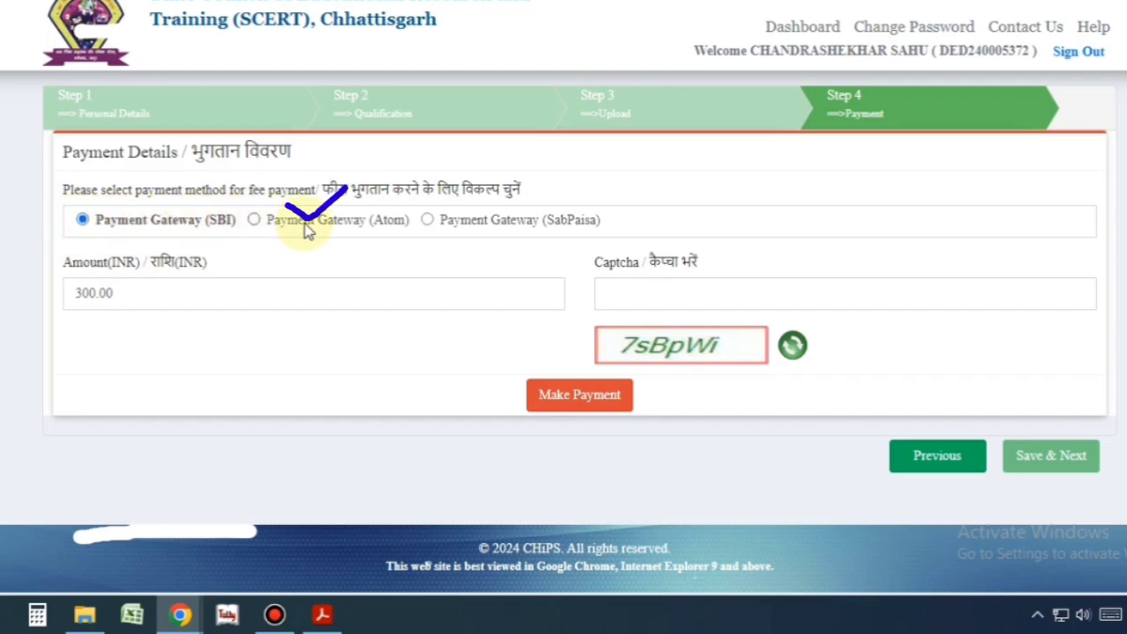
{"action": "left_click", "coordinate": [253, 220]}
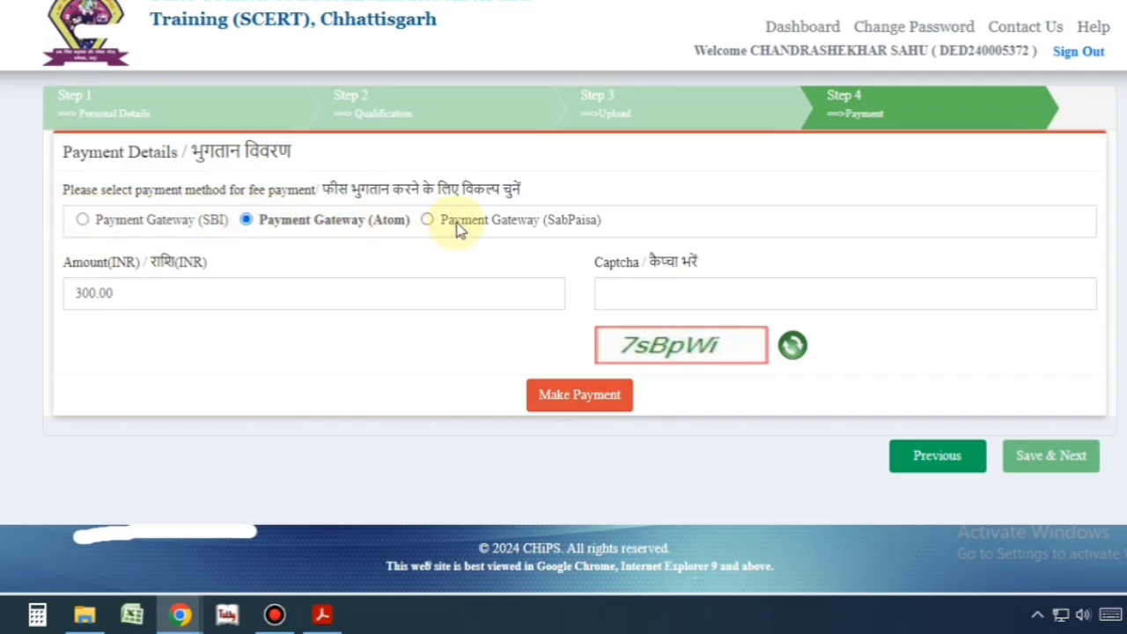
{"action": "left_click", "coordinate": [427, 220]}
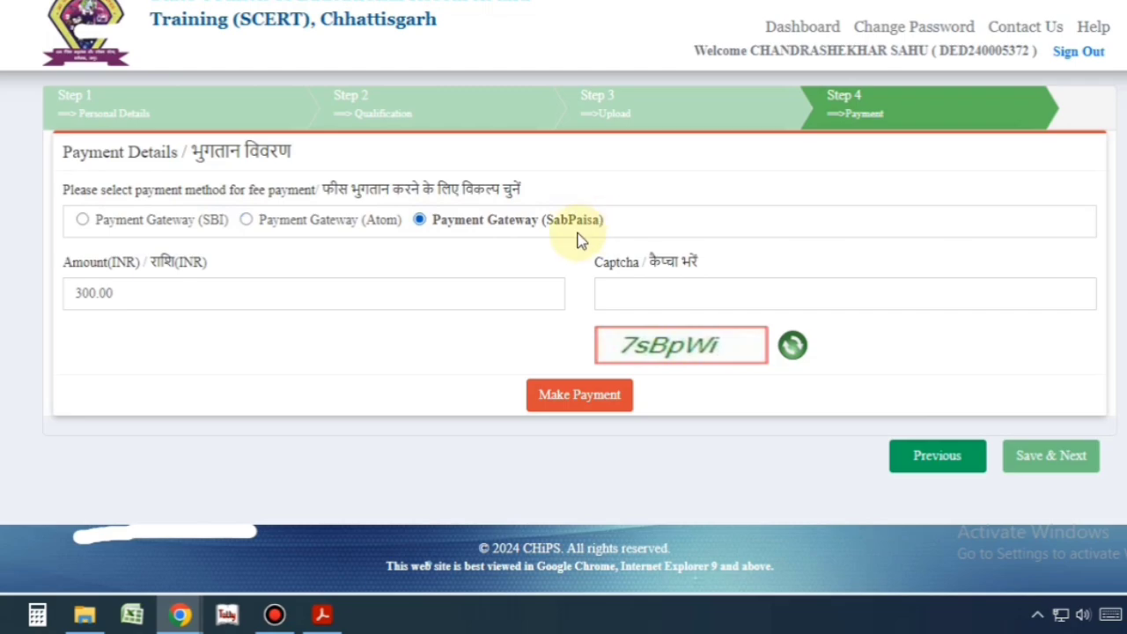
{"action": "left_click", "coordinate": [83, 219]}
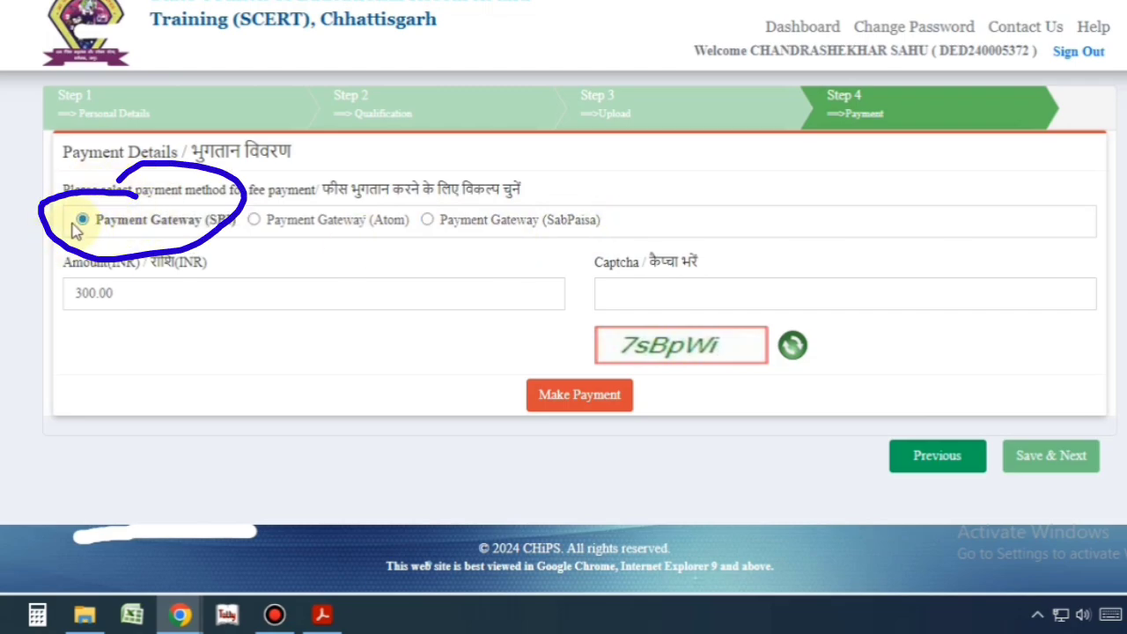
- Enter the captcha and request the 300.00 fee payment
{"action": "left_click", "coordinate": [612, 293]}
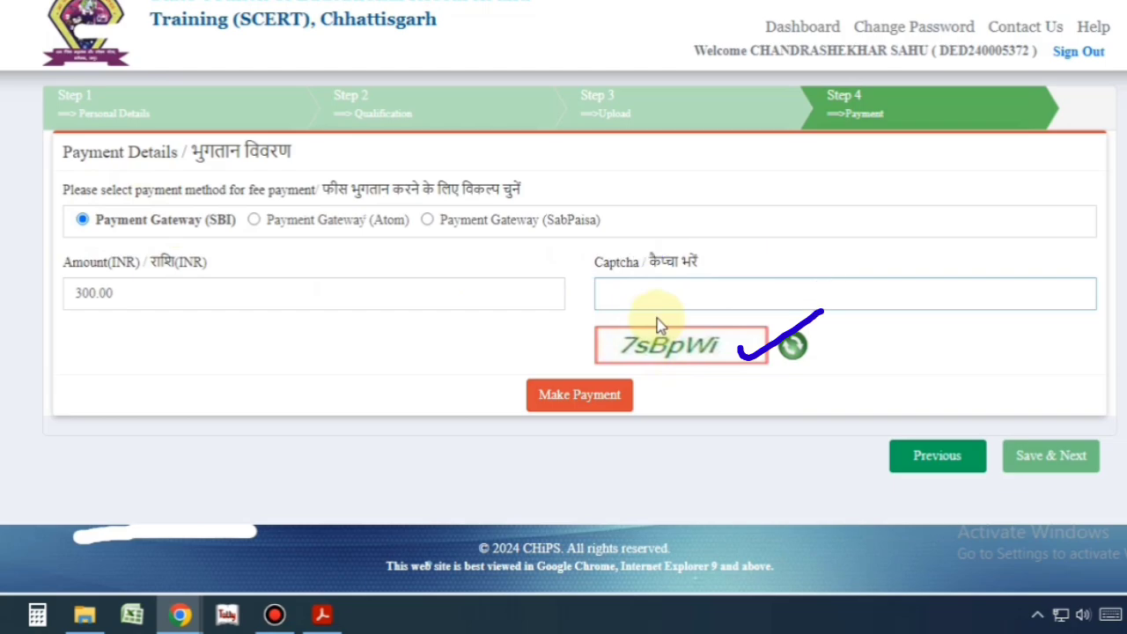
{"action": "type", "text": "7s"}
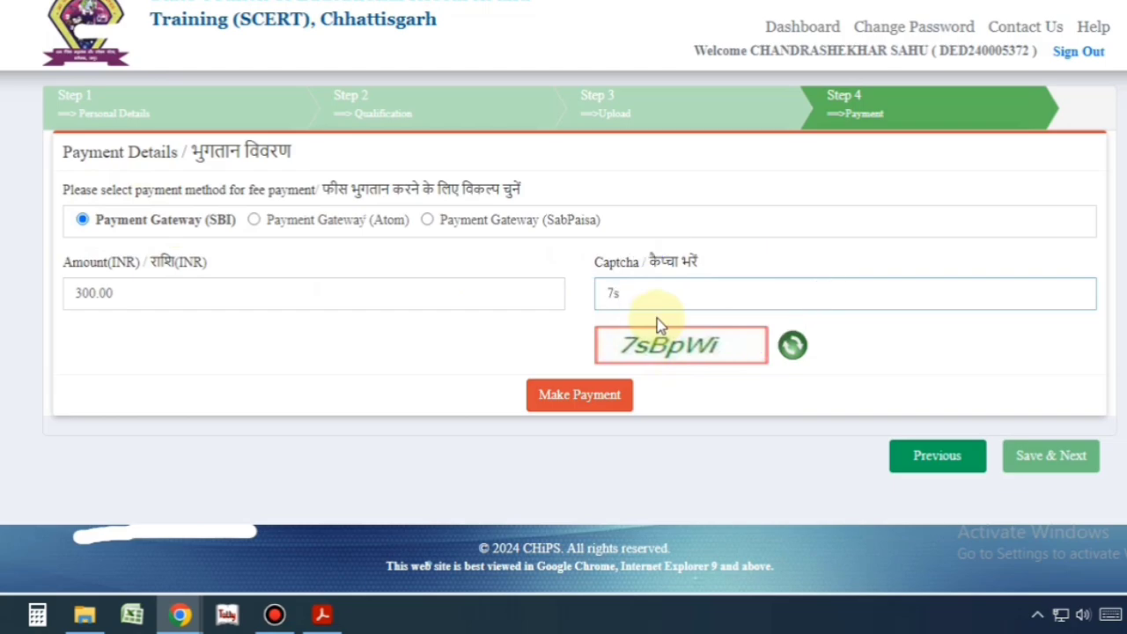
{"action": "type", "text": "BpWi"}
{"action": "left_click", "coordinate": [597, 399]}
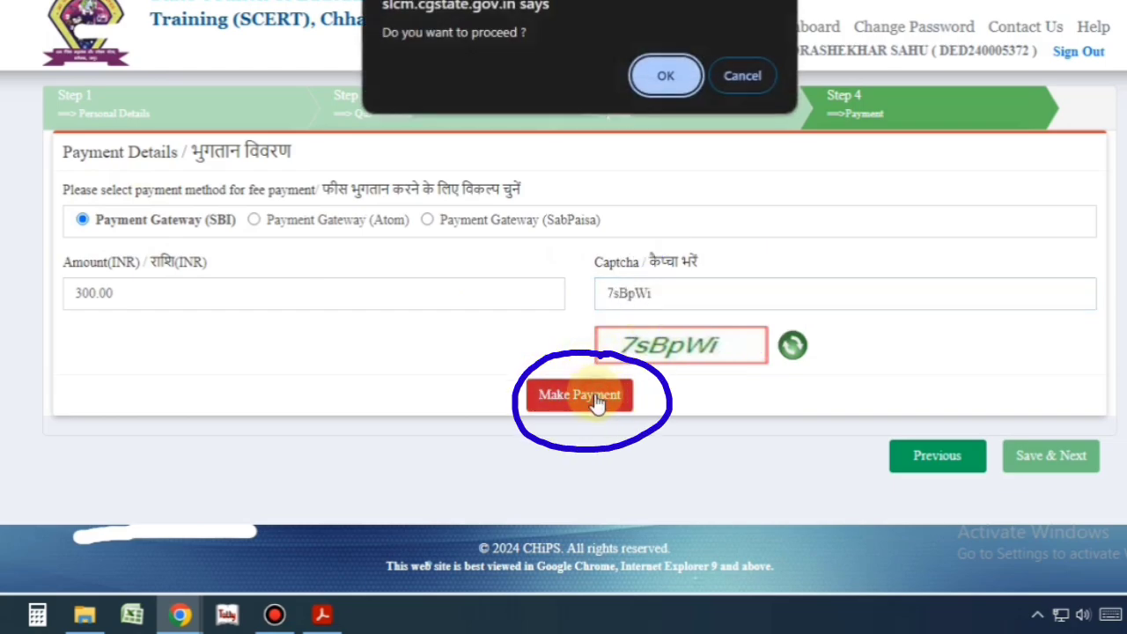
- Confirm proceeding and try the UPI QR code option on SBI ePay
{"action": "left_click", "coordinate": [666, 77]}
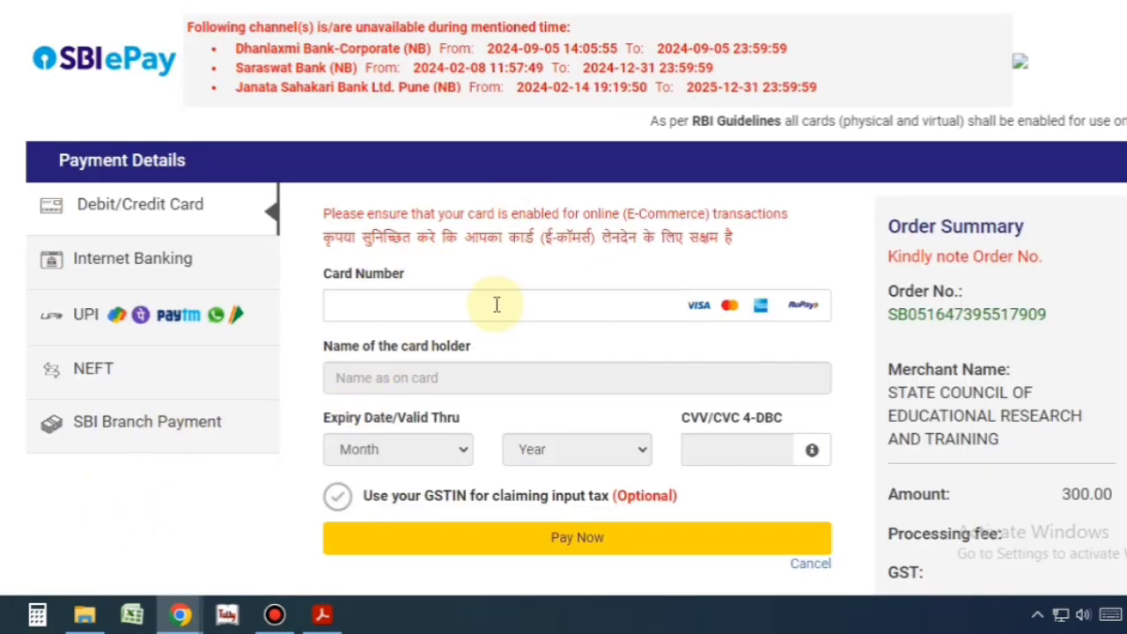
{"action": "left_click", "coordinate": [169, 317]}
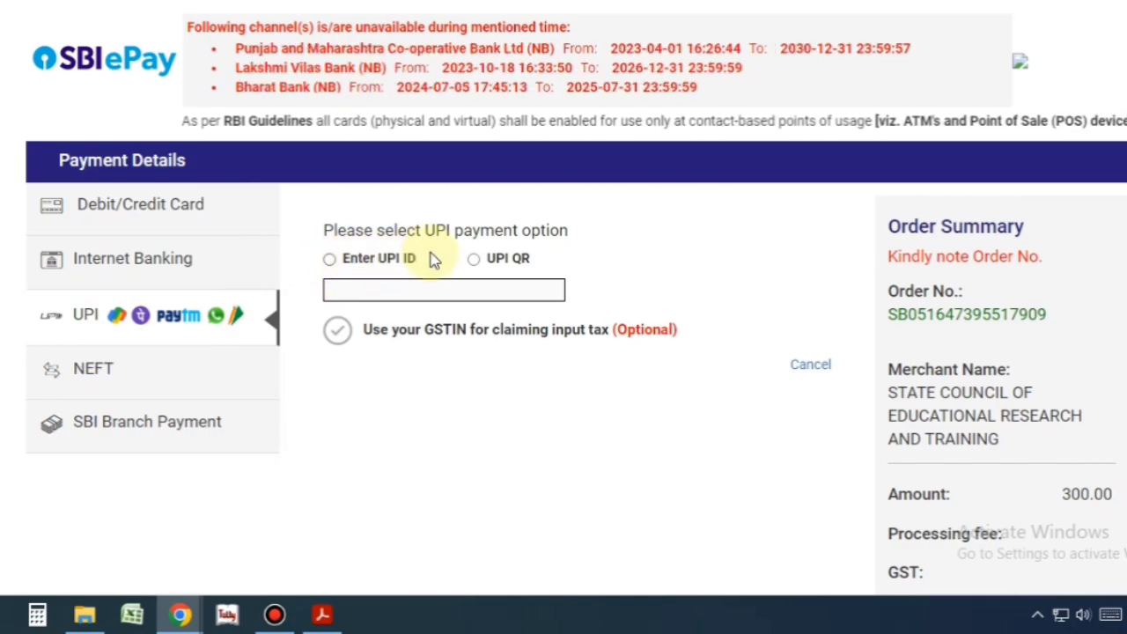
{"action": "left_click", "coordinate": [475, 259]}
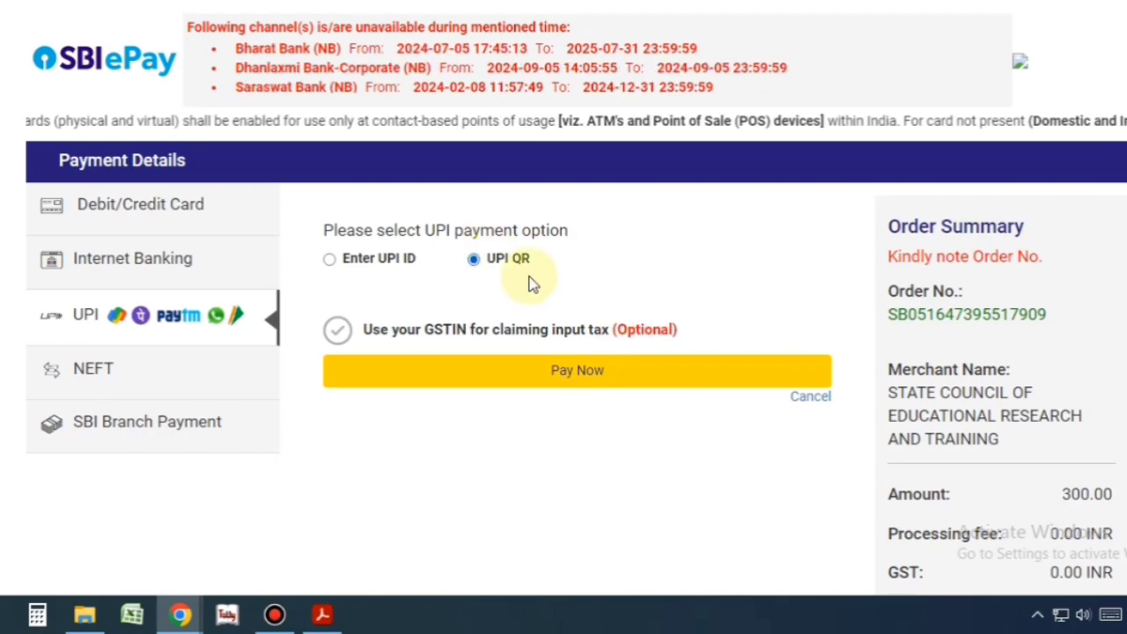
{"action": "left_click", "coordinate": [582, 376]}
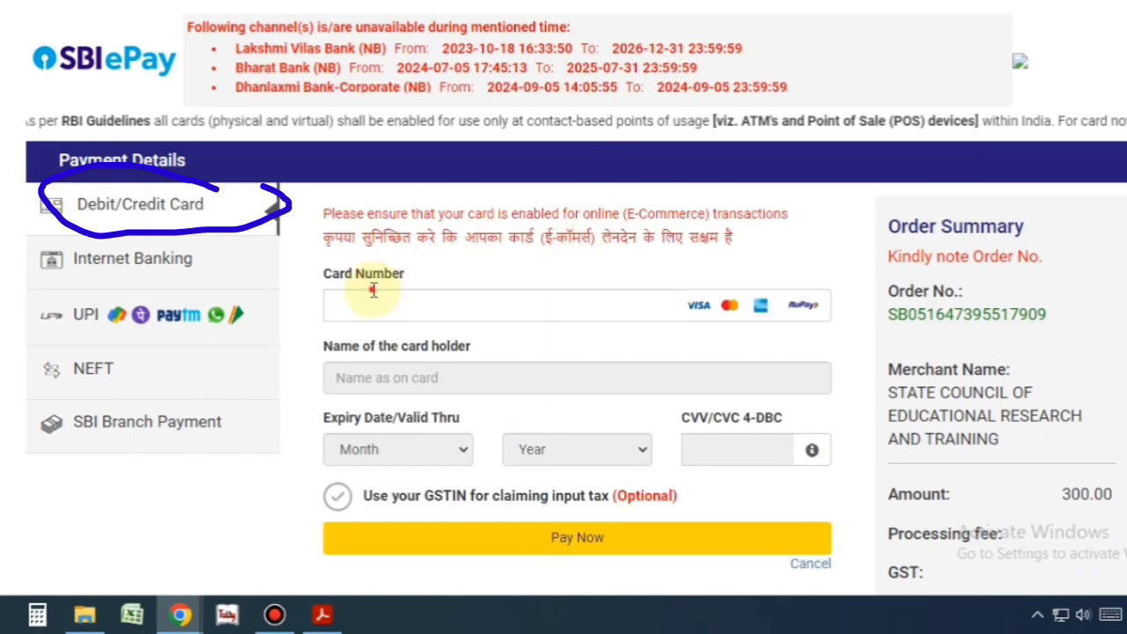
- Switch to the debit/credit card form and pay the 300.00 fee, checking the order summary
{"action": "left_click", "coordinate": [349, 305]}
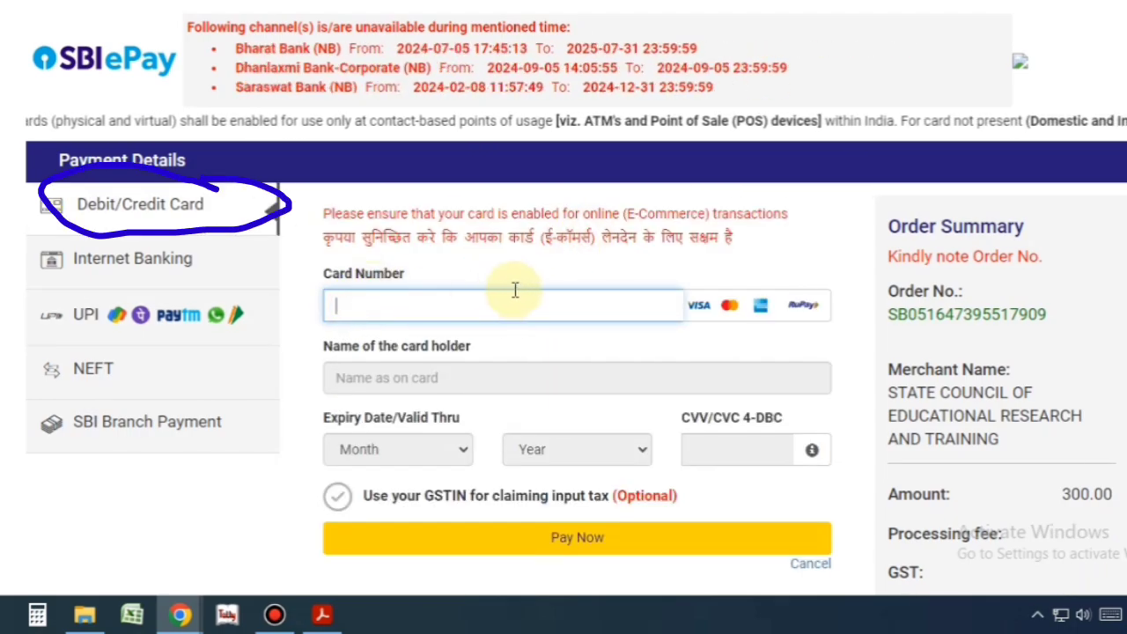
{"action": "left_click", "coordinate": [582, 537]}
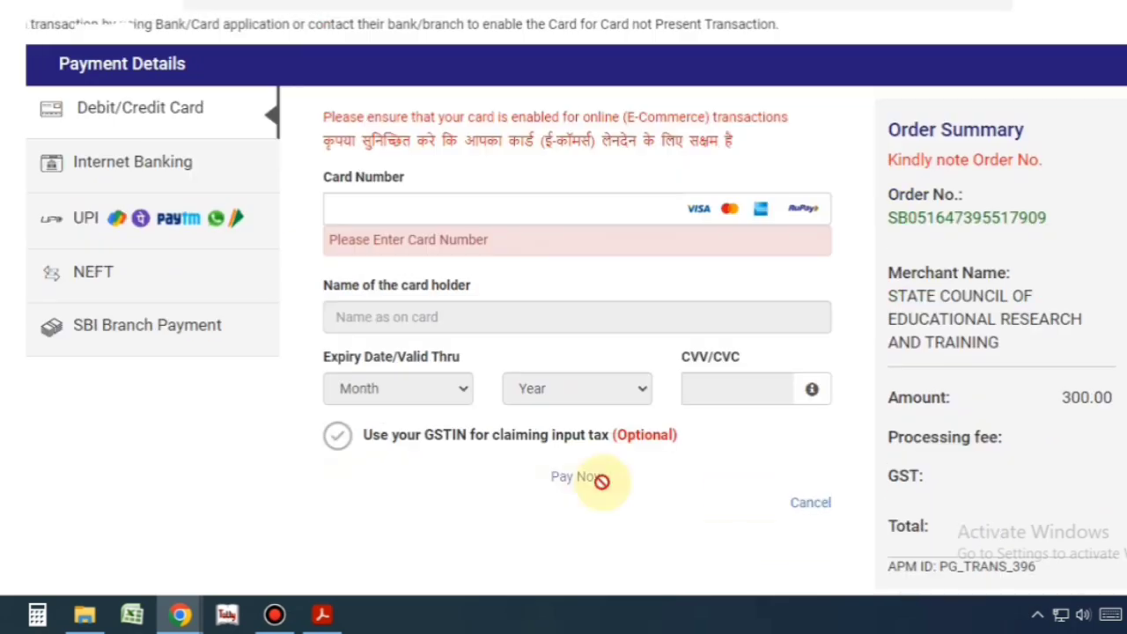
{"action": "scroll", "coordinate": [1044, 352], "scroll_direction": "down", "scroll_amount": 1}
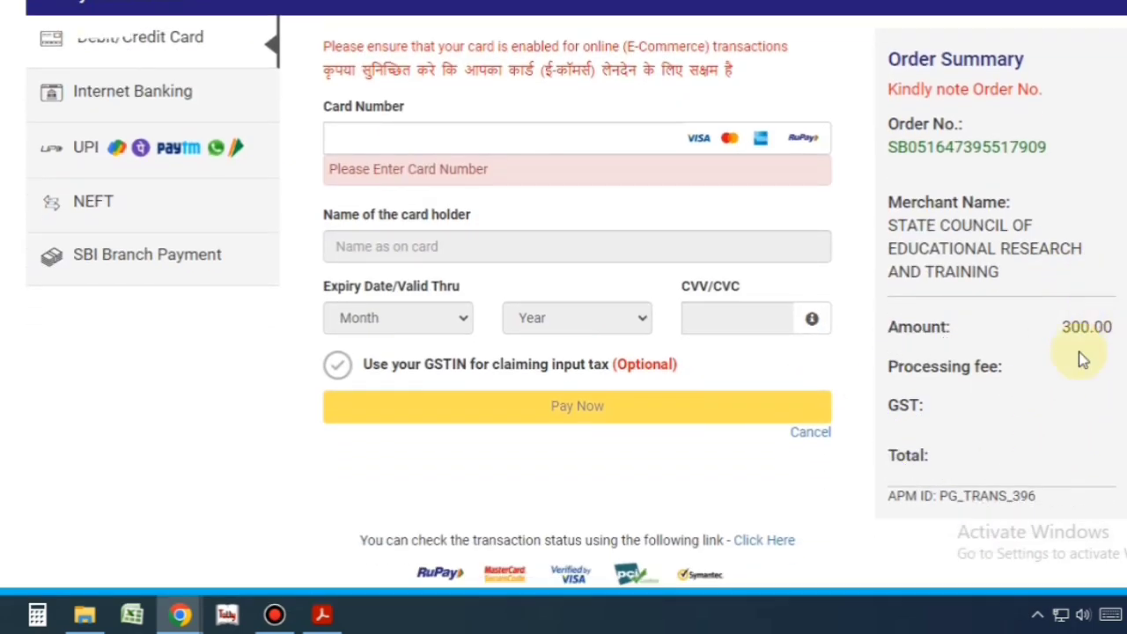
{"action": "left_click_drag", "start_coordinate": [894, 61], "coordinate": [1120, 473]}
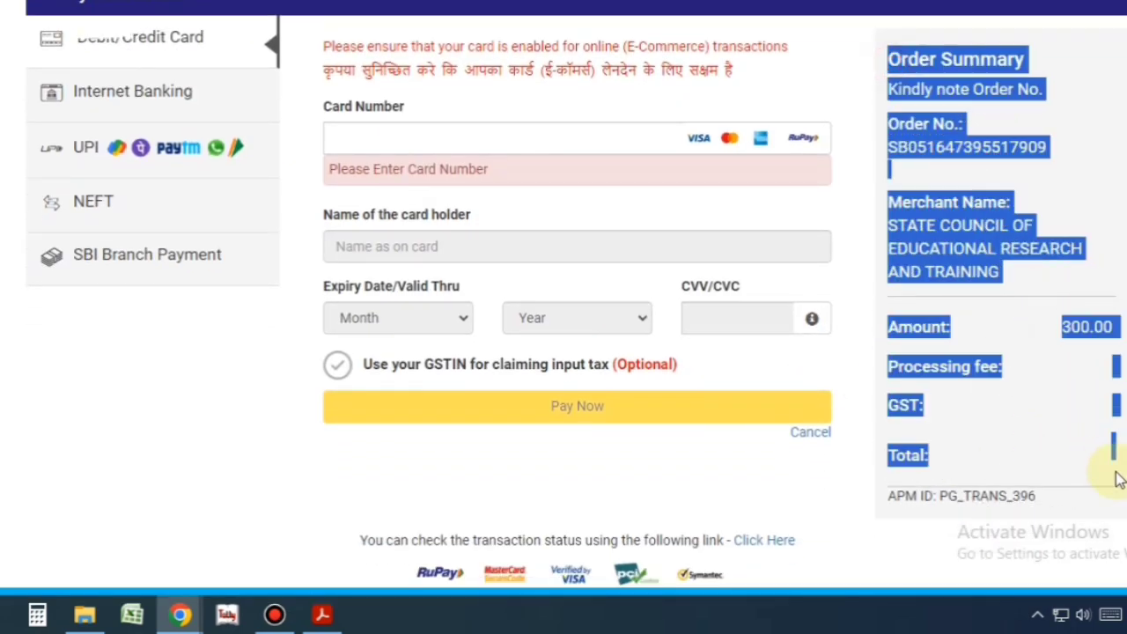
{"action": "left_click", "coordinate": [1110, 463]}
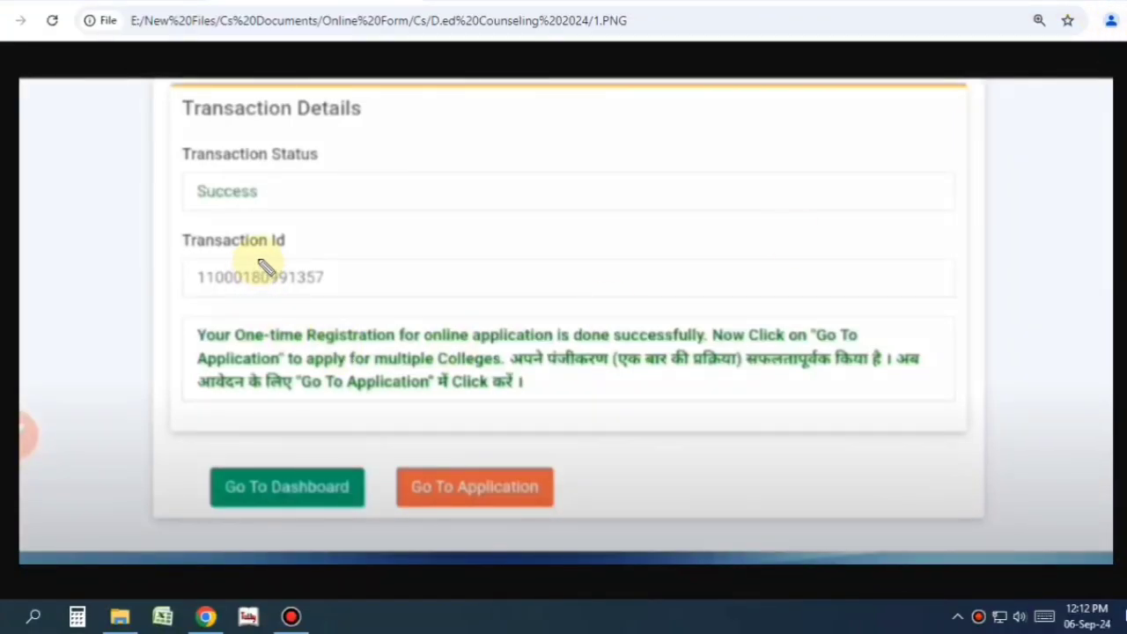
- Move from the Success transaction page to the branch and college preference Application Form
{"action": "mouse_move", "coordinate": [226, 172]}
{"action": "left_mouse_down"}
{"action": "mouse_move", "coordinate": [239, 232]}
{"action": "mouse_move", "coordinate": [217, 179]}
{"action": "left_mouse_up"}
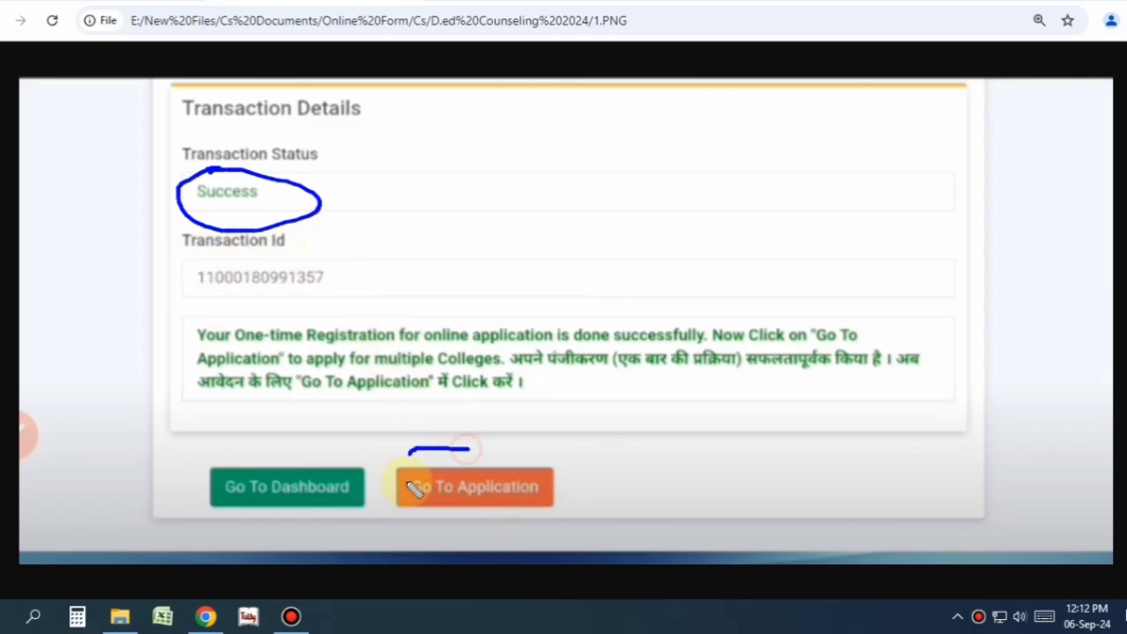
{"action": "left_click_drag", "start_coordinate": [412, 487], "coordinate": [579, 489]}
{"action": "key", "text": "ctrl+z"}
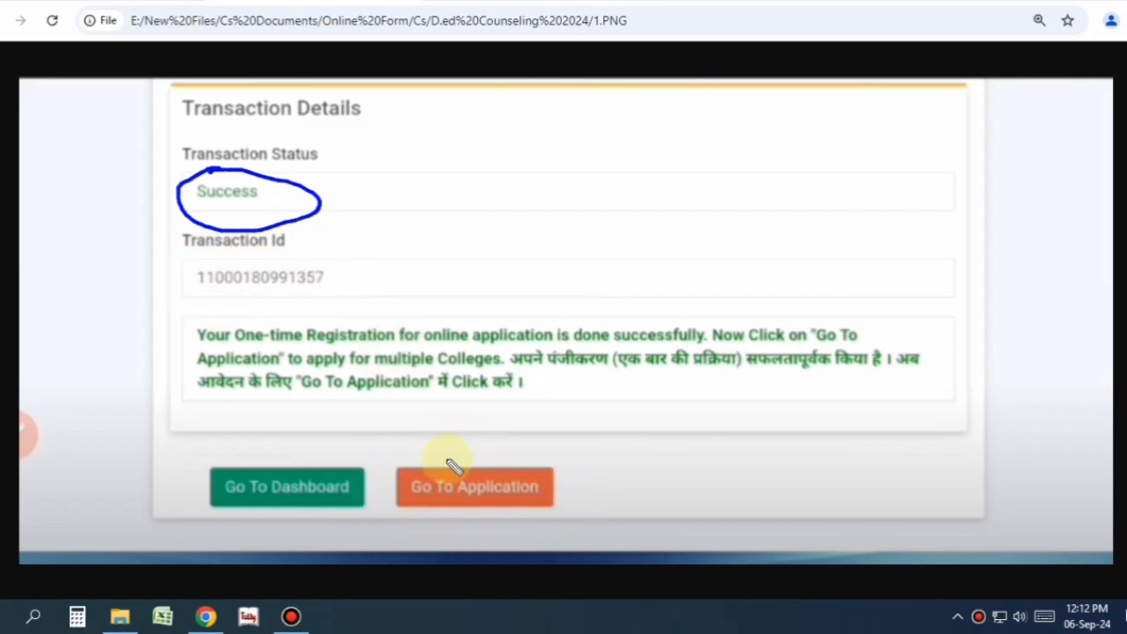
{"action": "key", "text": "ctrl+z"}
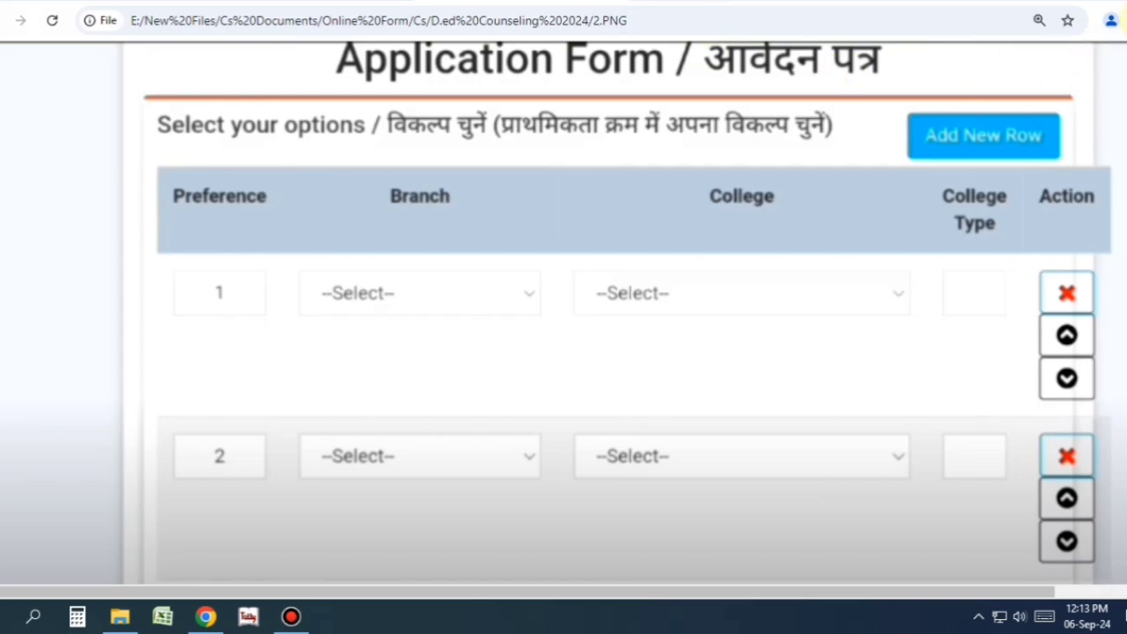
- Choose the first branch option for preference 1 in the Select your options table
{"action": "left_click_drag", "start_coordinate": [173, 193], "coordinate": [327, 160]}
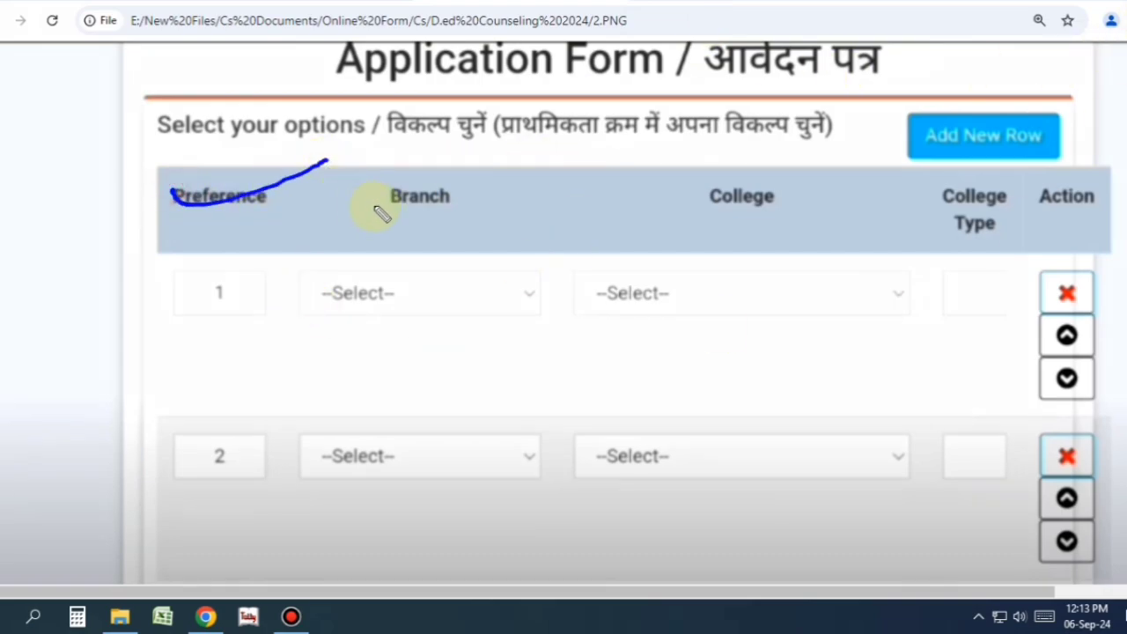
{"action": "left_click_drag", "start_coordinate": [414, 189], "coordinate": [573, 130]}
{"action": "left_click_drag", "start_coordinate": [710, 185], "coordinate": [807, 170]}
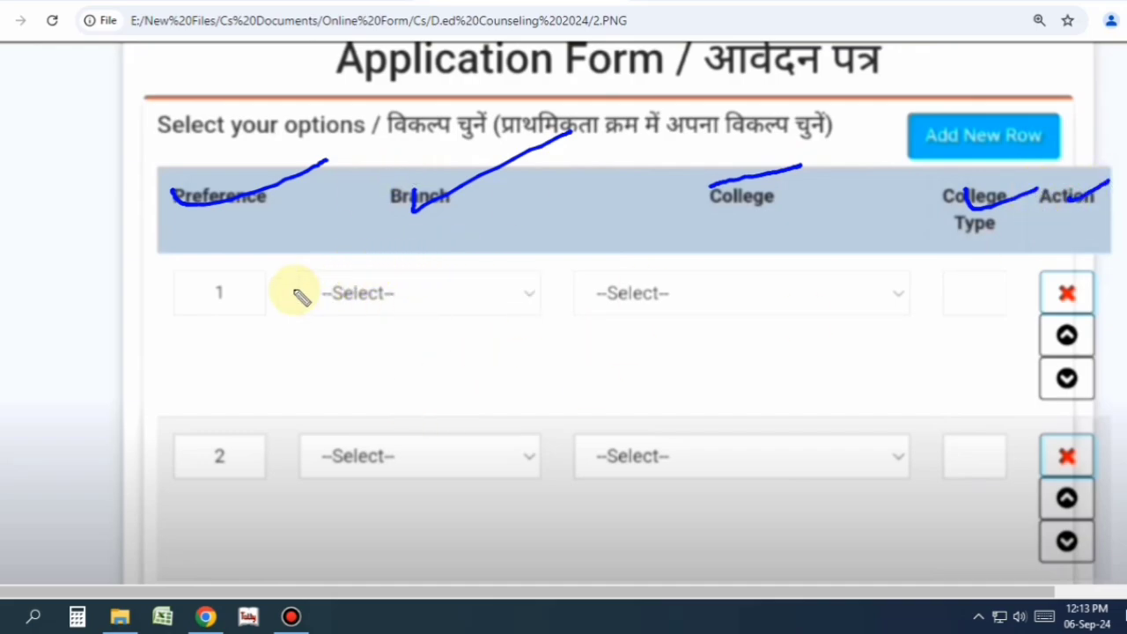
{"action": "key", "text": "Escape"}
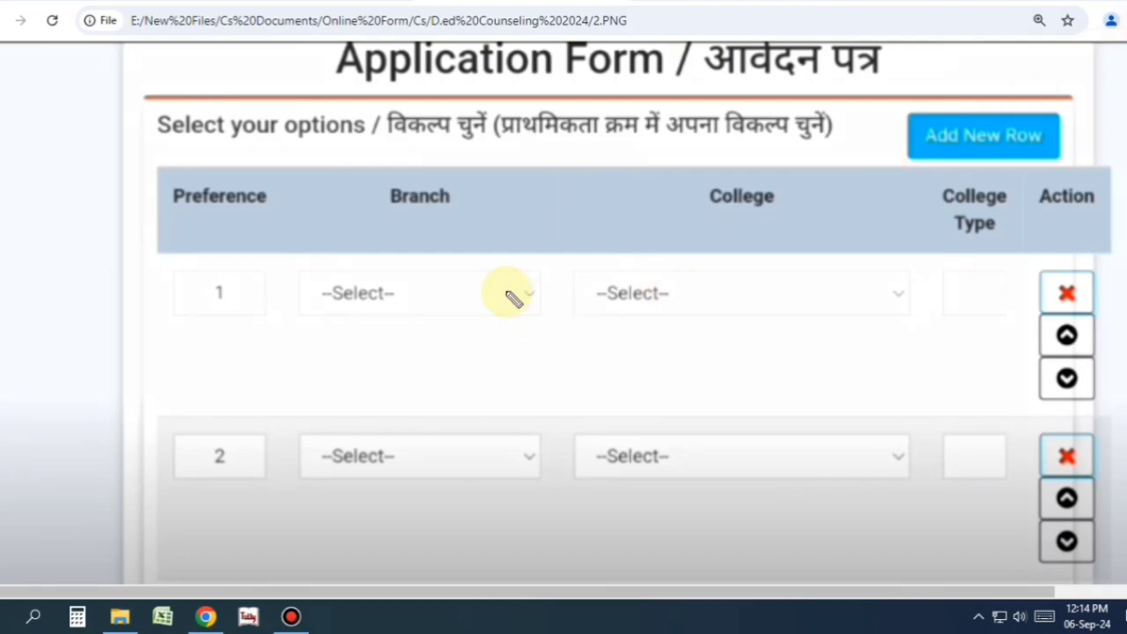
{"action": "mouse_move", "coordinate": [411, 237]}
{"action": "left_mouse_down"}
{"action": "mouse_move", "coordinate": [323, 322]}
{"action": "mouse_move", "coordinate": [370, 246]}
{"action": "left_mouse_up"}
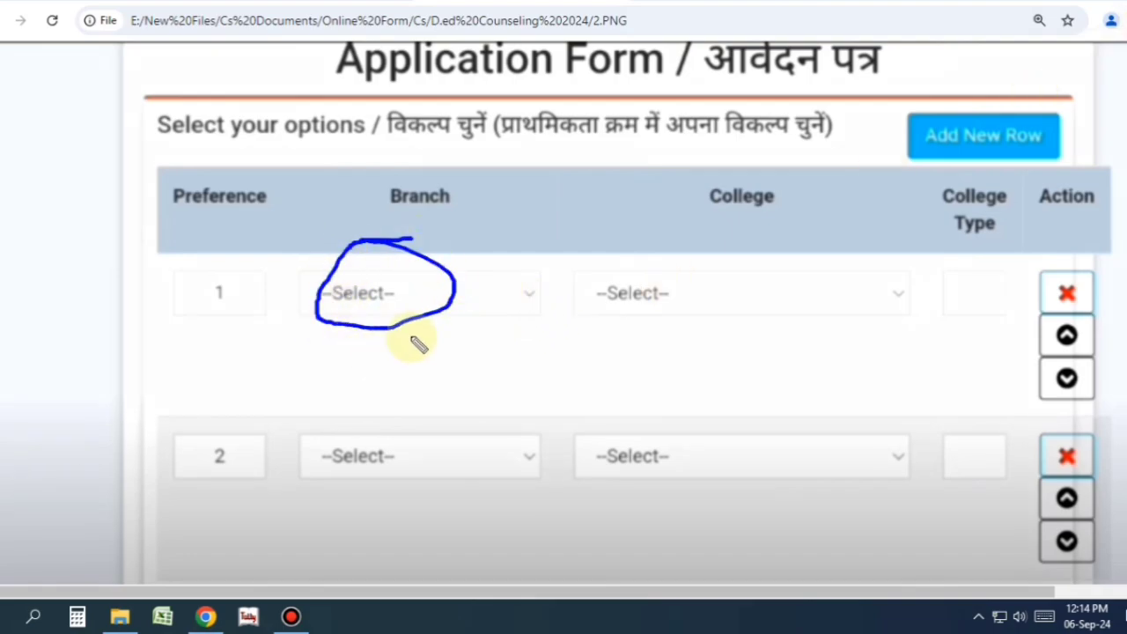
{"action": "key", "text": "Escape"}
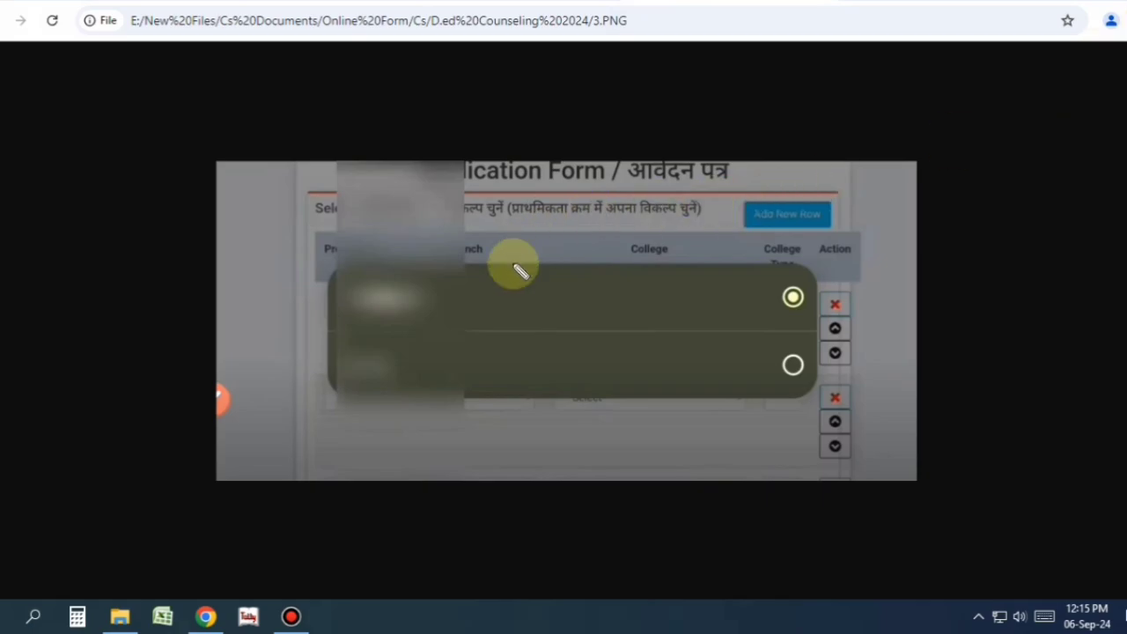
{"action": "mouse_move", "coordinate": [427, 272]}
{"action": "left_mouse_down"}
{"action": "mouse_move", "coordinate": [767, 322]}
{"action": "mouse_move", "coordinate": [702, 259]}
{"action": "left_mouse_up"}
{"action": "left_click_drag", "start_coordinate": [614, 274], "coordinate": [467, 264]}
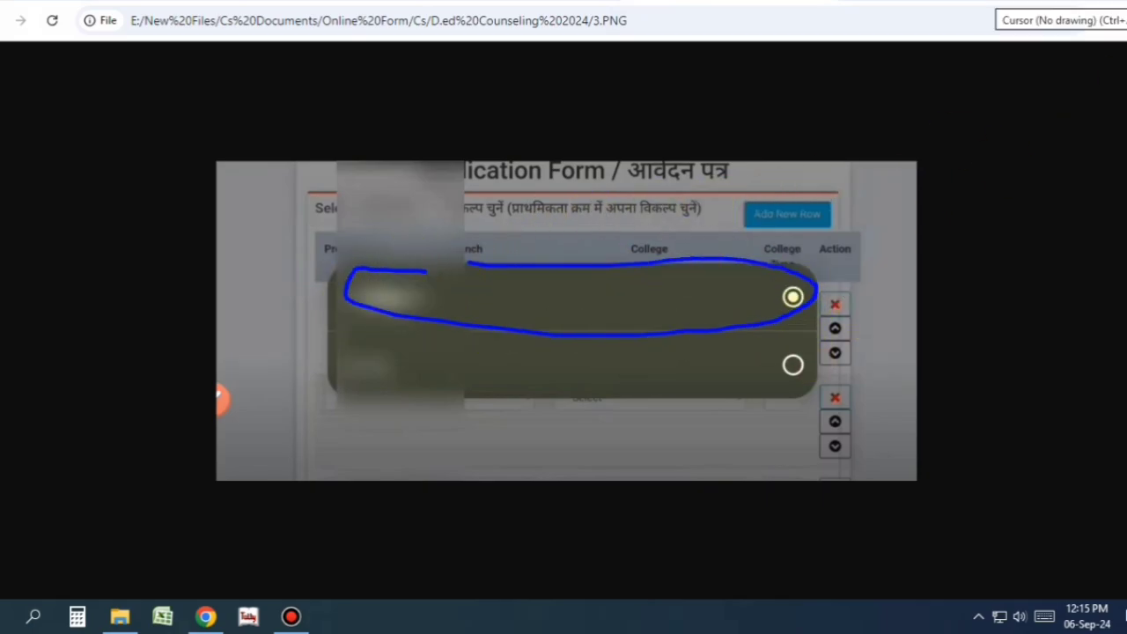
{"action": "left_click", "coordinate": [1059, 4]}
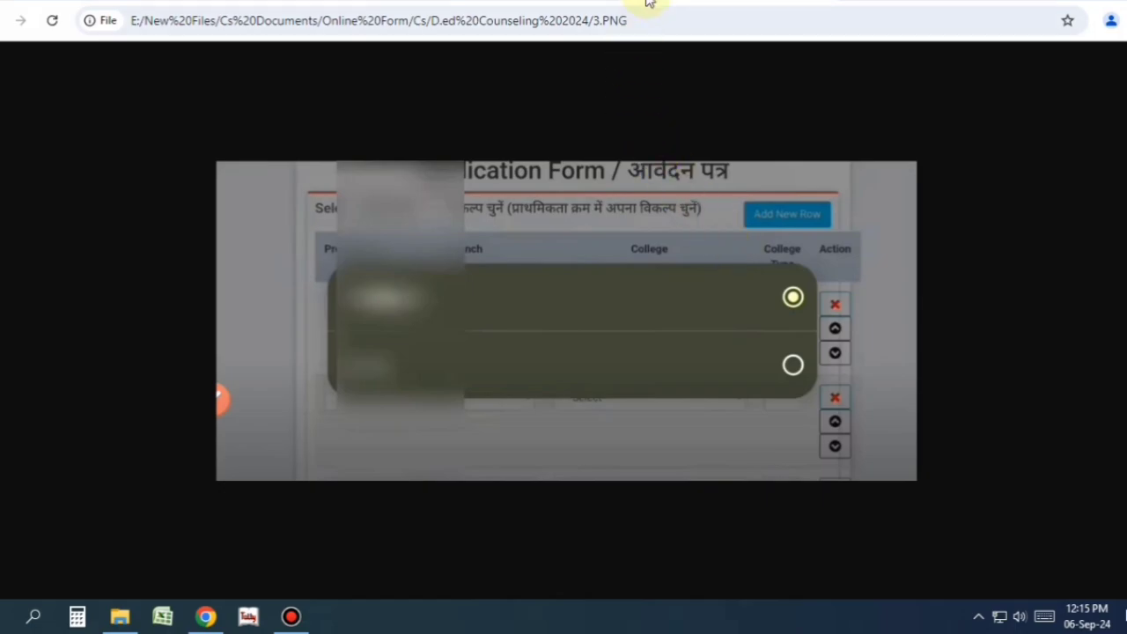
{"action": "key", "text": "ctrl+Tab"}
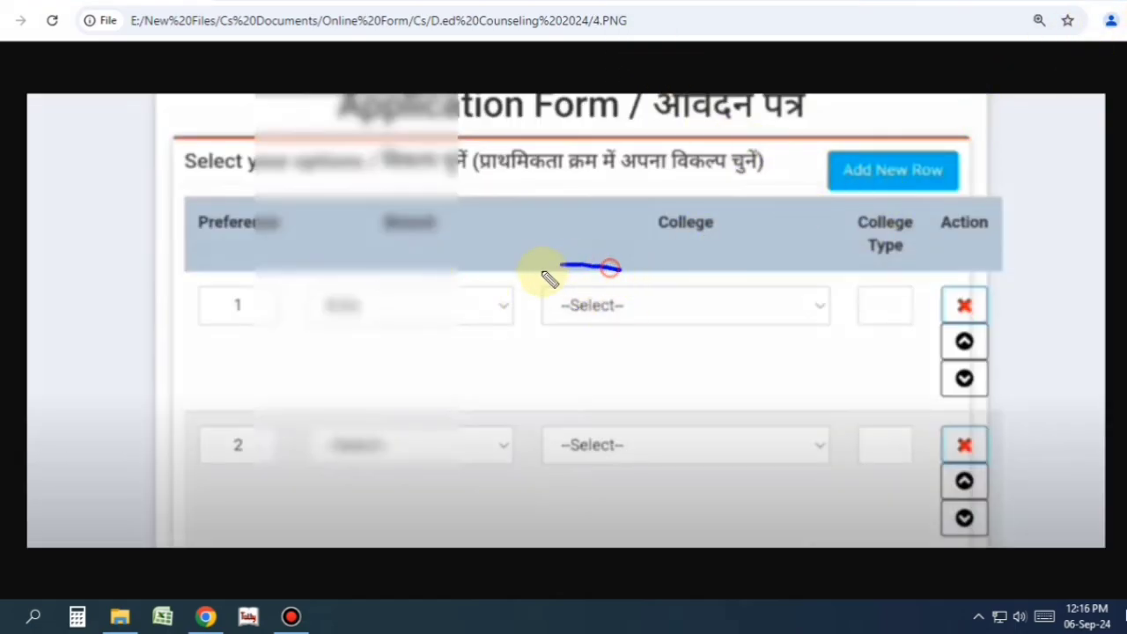
- Pick a Raipur Govt. college for preference 1, giving College Type Government
{"action": "mouse_move", "coordinate": [544, 275]}
{"action": "left_mouse_down"}
{"action": "mouse_move", "coordinate": [881, 300]}
{"action": "mouse_move", "coordinate": [643, 304]}
{"action": "left_mouse_up"}
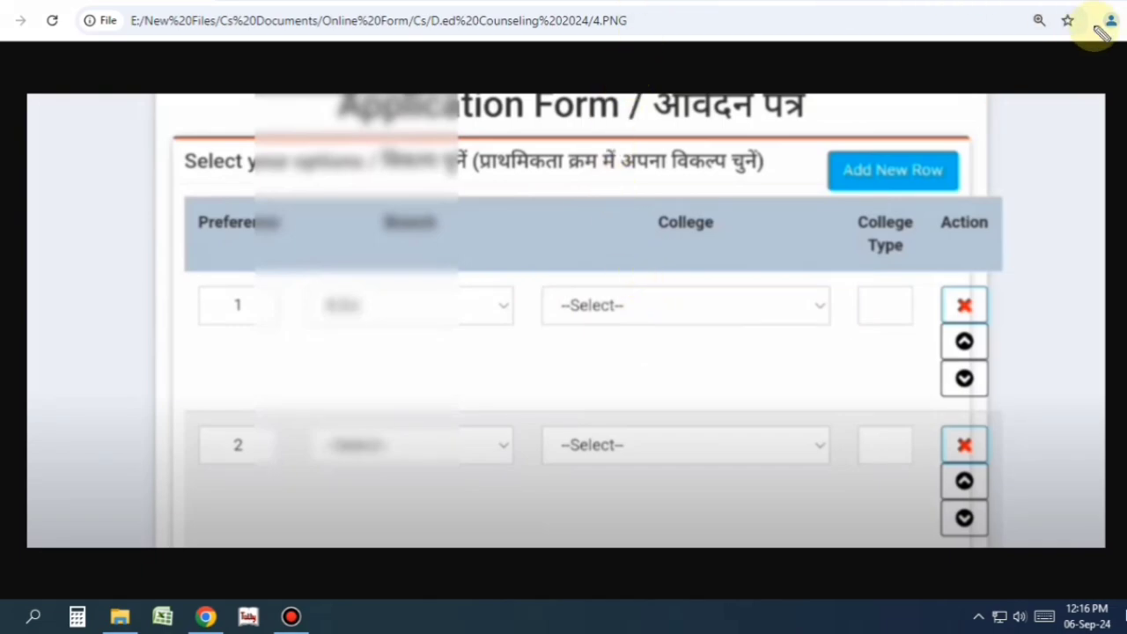
{"action": "key", "text": "ctrl+Tab"}
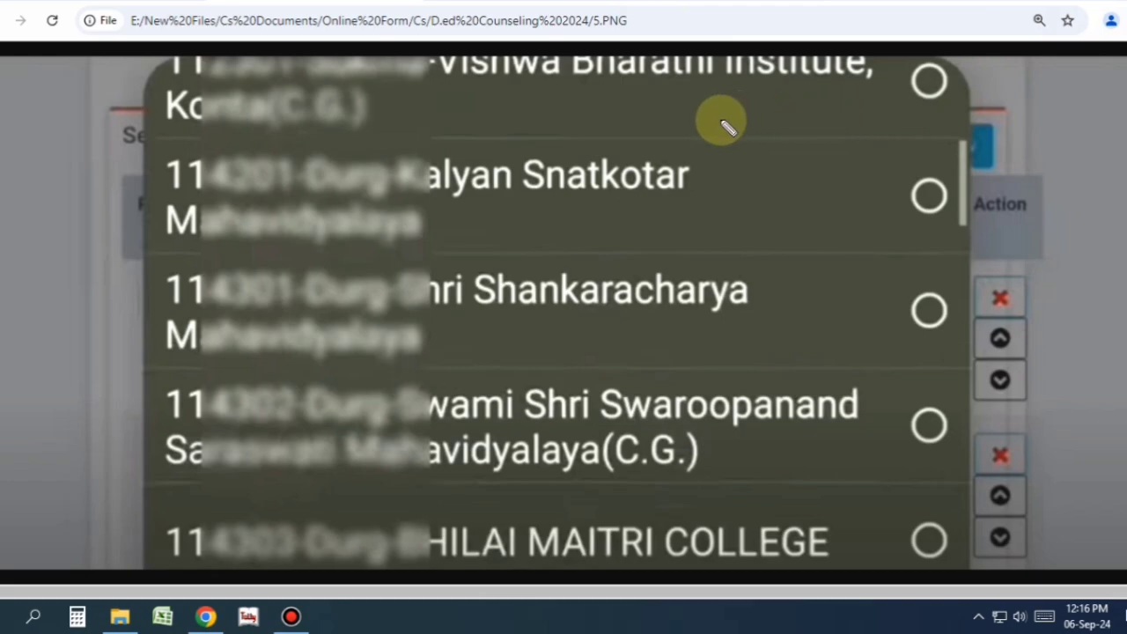
{"action": "left_click_drag", "start_coordinate": [744, 173], "coordinate": [942, 148]}
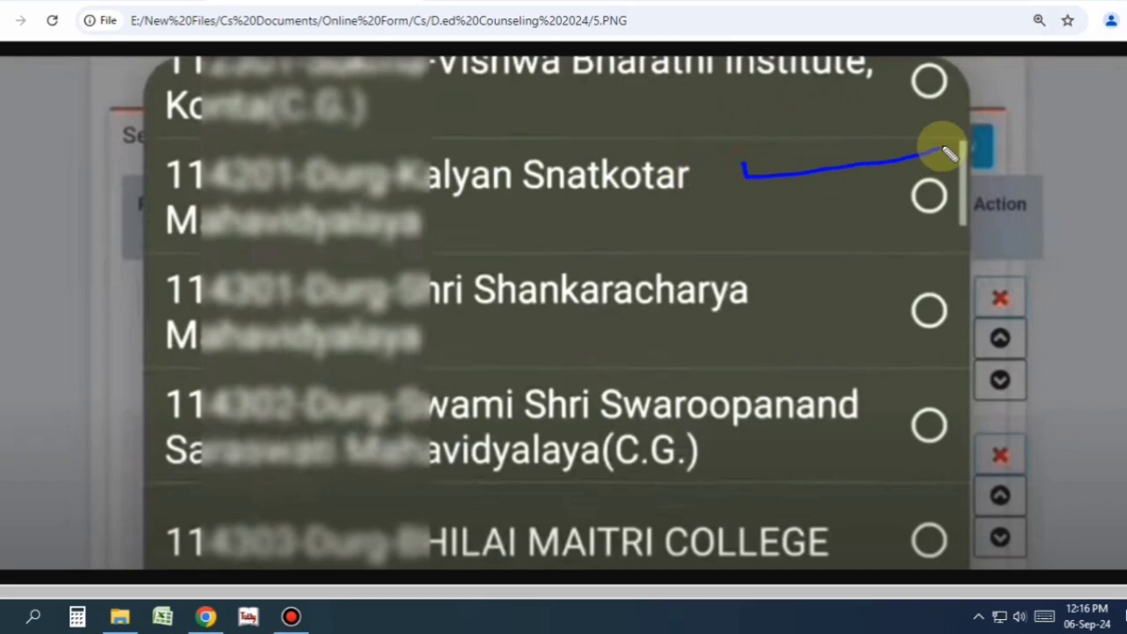
{"action": "left_click_drag", "start_coordinate": [830, 280], "coordinate": [964, 243]}
{"action": "mouse_move", "coordinate": [873, 415]}
{"action": "left_mouse_down"}
{"action": "mouse_move", "coordinate": [969, 365]}
{"action": "mouse_move", "coordinate": [906, 452]}
{"action": "mouse_move", "coordinate": [954, 408]}
{"action": "left_mouse_up"}
{"action": "mouse_move", "coordinate": [943, 516]}
{"action": "left_mouse_down"}
{"action": "mouse_move", "coordinate": [956, 546]}
{"action": "mouse_move", "coordinate": [930, 504]}
{"action": "left_mouse_up"}
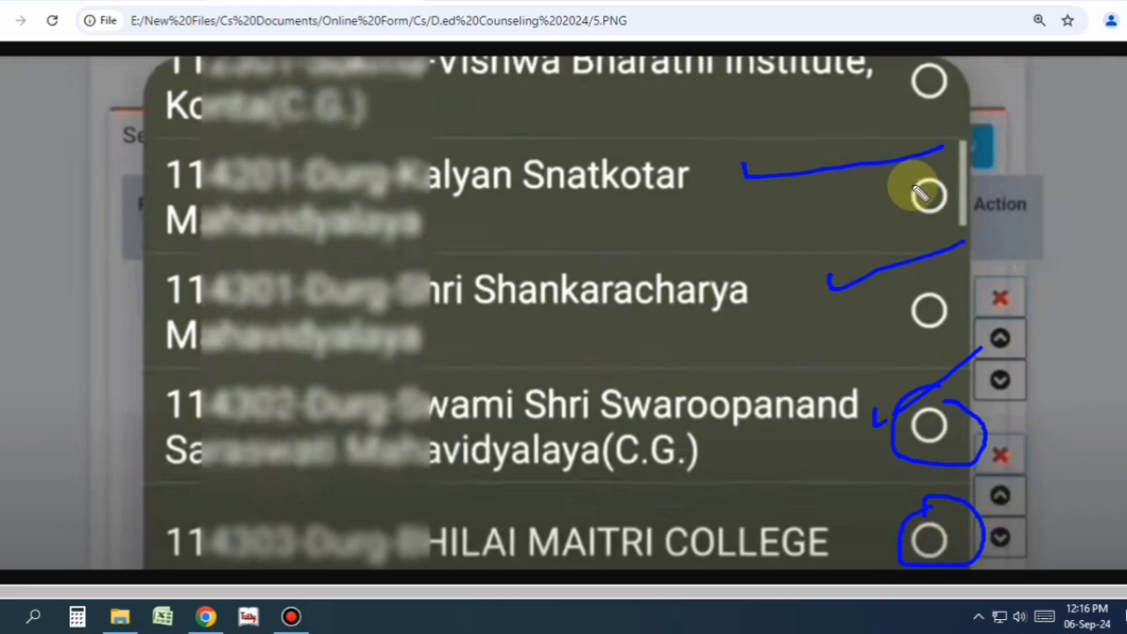
{"action": "key", "text": "Escape"}
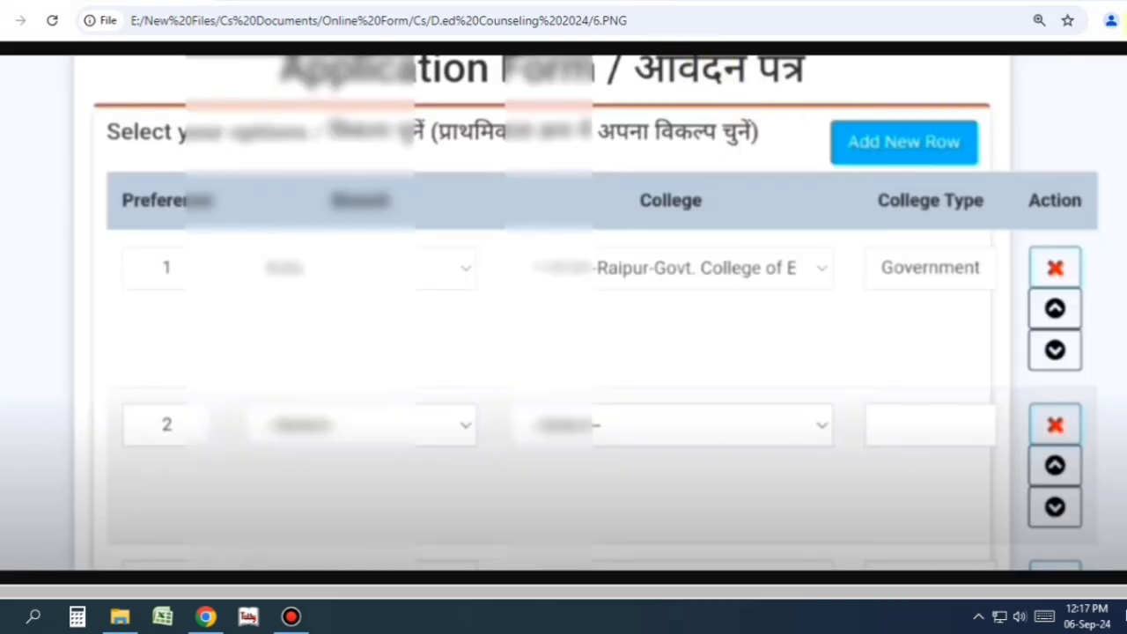
- Fill preferences through row 10, ending with a private Raipur college, reordering rows with the arrows
{"action": "mouse_move", "coordinate": [922, 236]}
{"action": "left_mouse_down"}
{"action": "mouse_move", "coordinate": [875, 253]}
{"action": "mouse_move", "coordinate": [976, 295]}
{"action": "mouse_move", "coordinate": [929, 245]}
{"action": "left_mouse_up"}
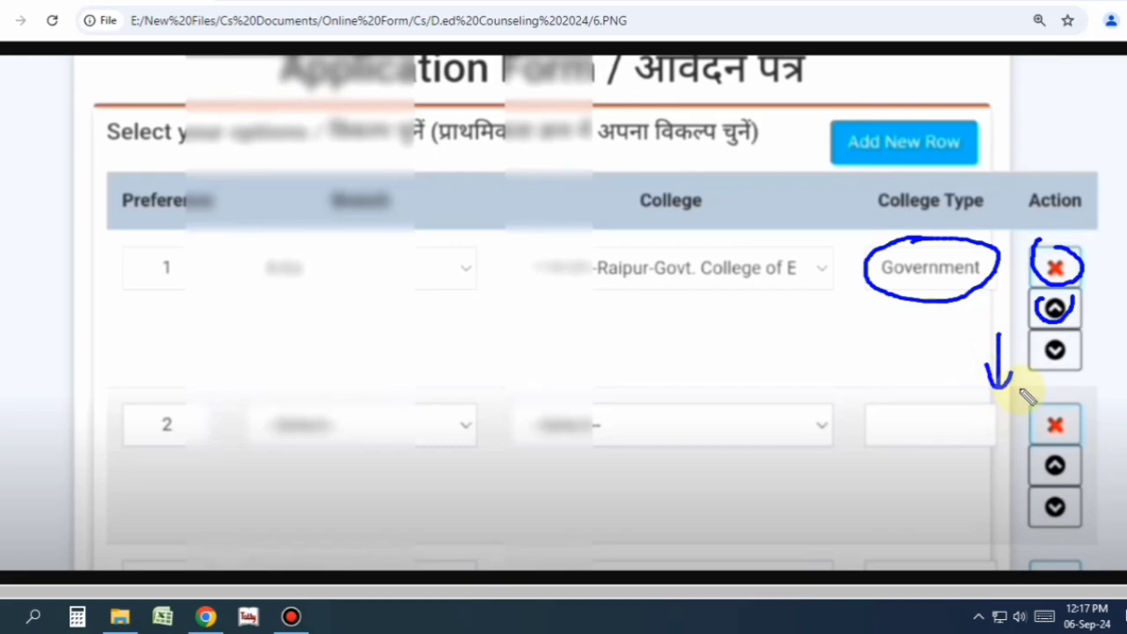
{"action": "left_click_drag", "start_coordinate": [962, 385], "coordinate": [961, 326]}
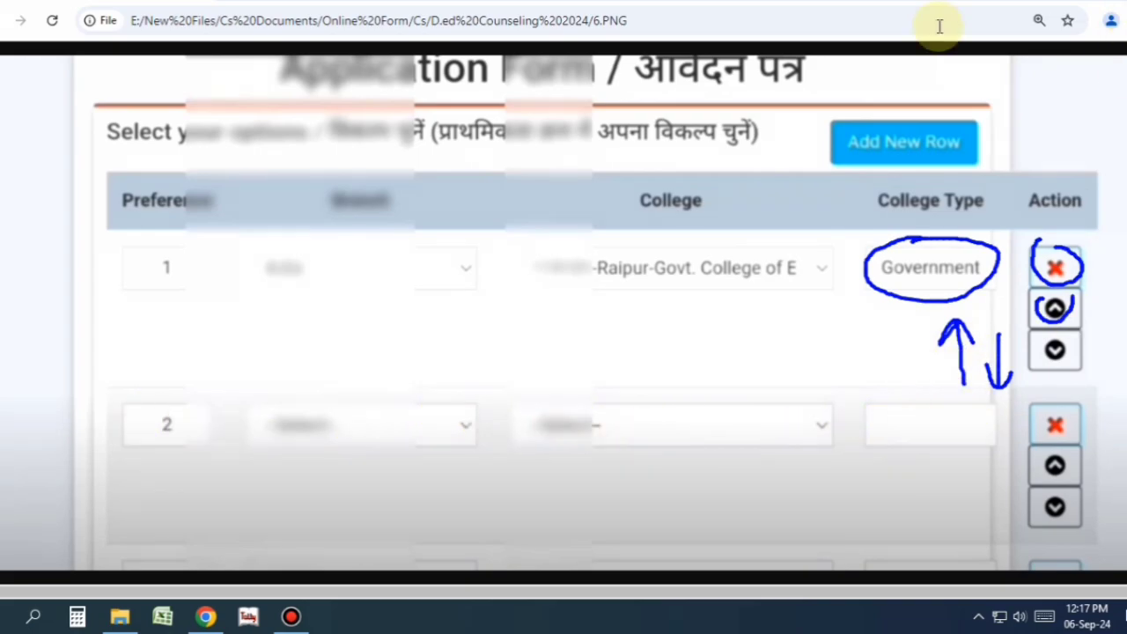
{"action": "key", "text": "ctrl+Tab"}
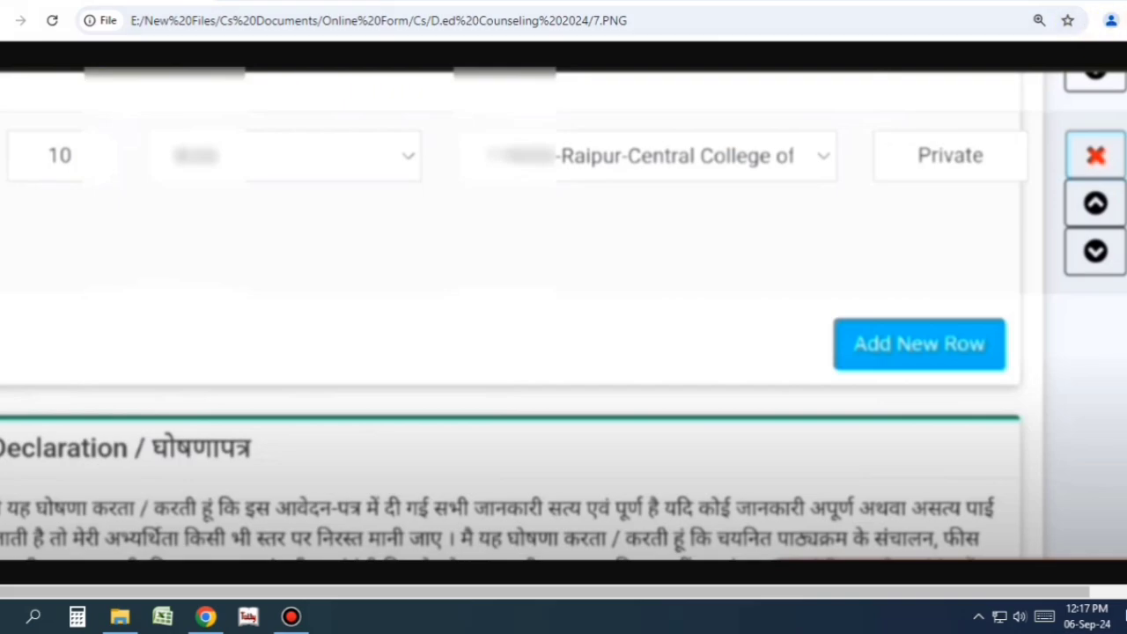
{"action": "mouse_move", "coordinate": [77, 132]}
{"action": "left_mouse_down"}
{"action": "mouse_move", "coordinate": [30, 176]}
{"action": "mouse_move", "coordinate": [737, 231]}
{"action": "mouse_move", "coordinate": [775, 115]}
{"action": "mouse_move", "coordinate": [213, 115]}
{"action": "left_mouse_up"}
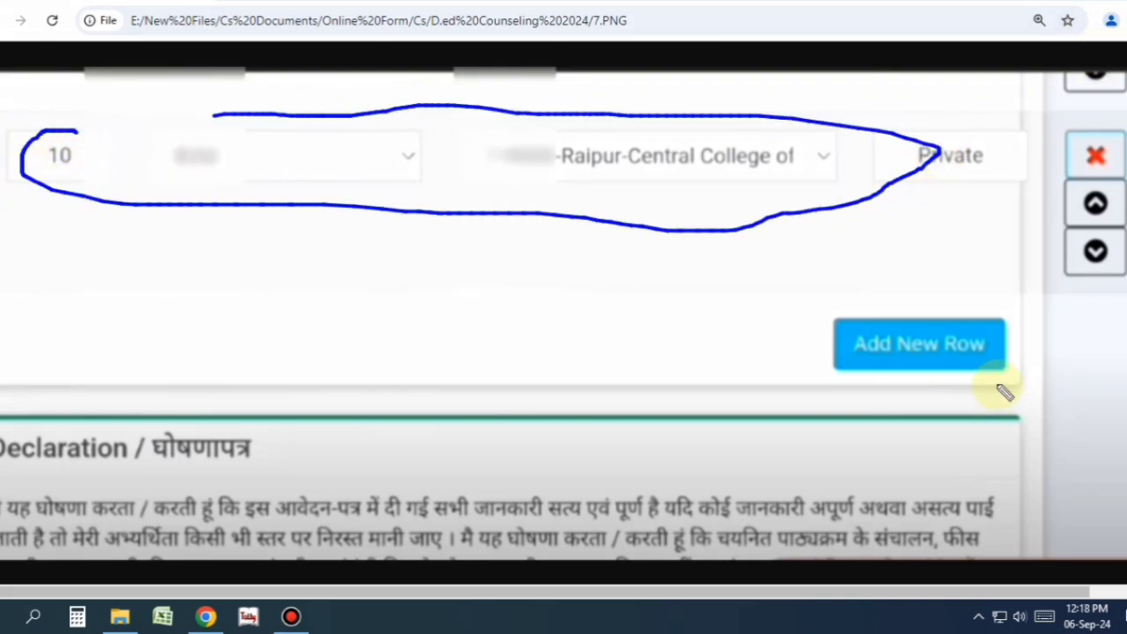
{"action": "mouse_move", "coordinate": [902, 306]}
{"action": "left_mouse_down"}
{"action": "mouse_move", "coordinate": [864, 396]}
{"action": "mouse_move", "coordinate": [951, 294]}
{"action": "mouse_move", "coordinate": [872, 308]}
{"action": "left_mouse_up"}
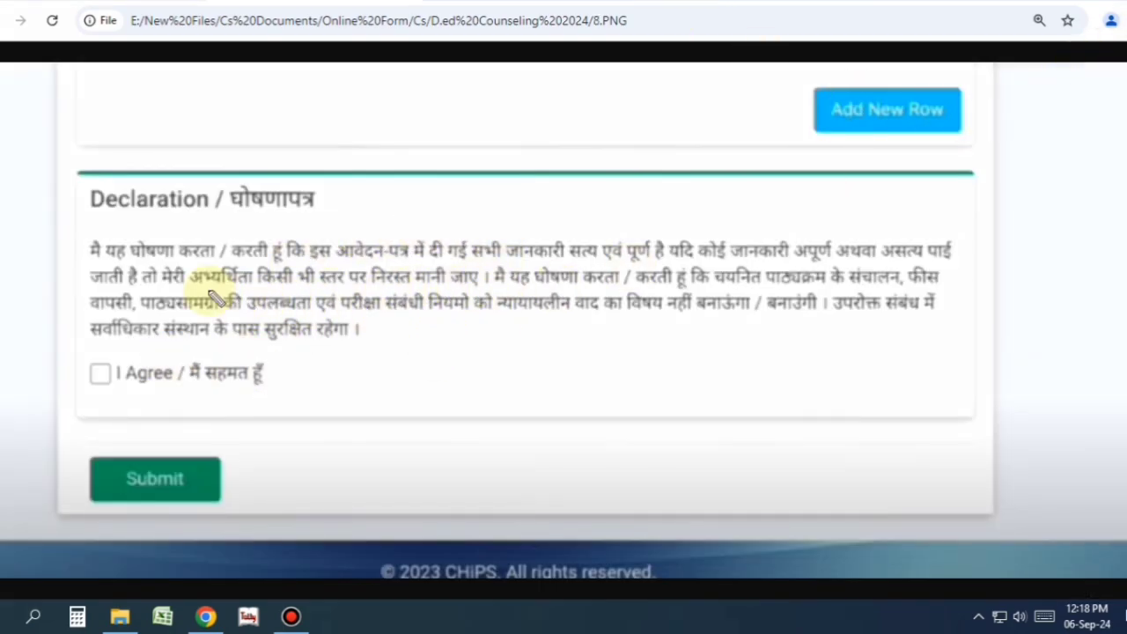
- Tick I Agree on the declaration and submit the application
{"action": "mouse_move", "coordinate": [159, 231]}
{"action": "left_mouse_down"}
{"action": "mouse_move", "coordinate": [51, 252]}
{"action": "mouse_move", "coordinate": [171, 406]}
{"action": "mouse_move", "coordinate": [919, 358]}
{"action": "mouse_move", "coordinate": [850, 204]}
{"action": "mouse_move", "coordinate": [291, 199]}
{"action": "mouse_move", "coordinate": [155, 236]}
{"action": "left_mouse_up"}
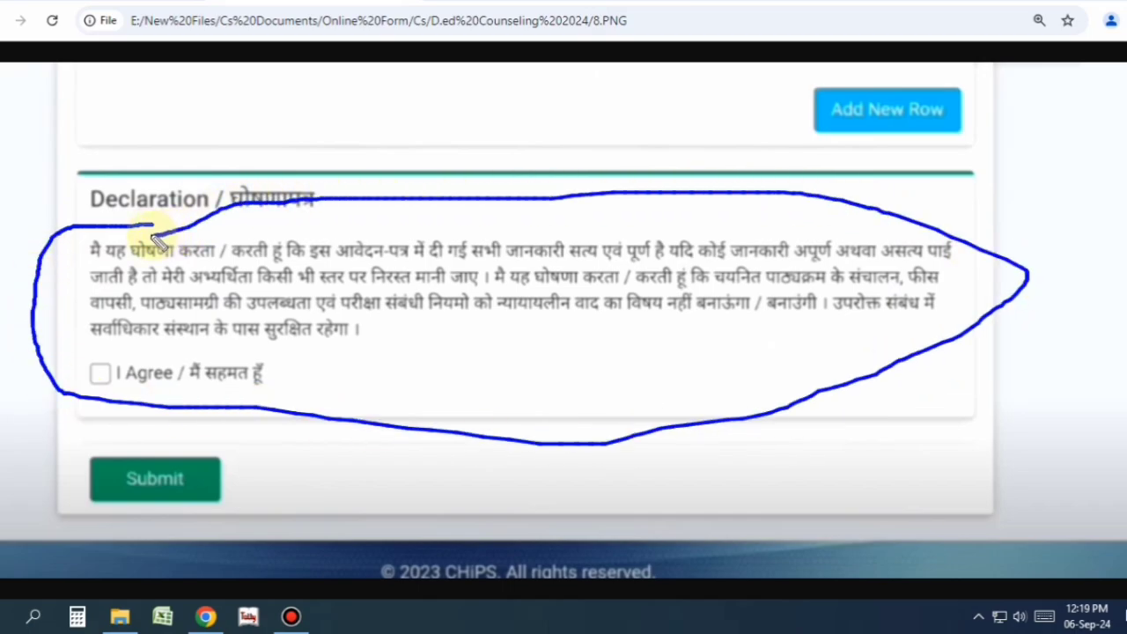
{"action": "mouse_move", "coordinate": [99, 361]}
{"action": "left_mouse_down"}
{"action": "mouse_move", "coordinate": [163, 374]}
{"action": "mouse_move", "coordinate": [88, 348]}
{"action": "left_mouse_up"}
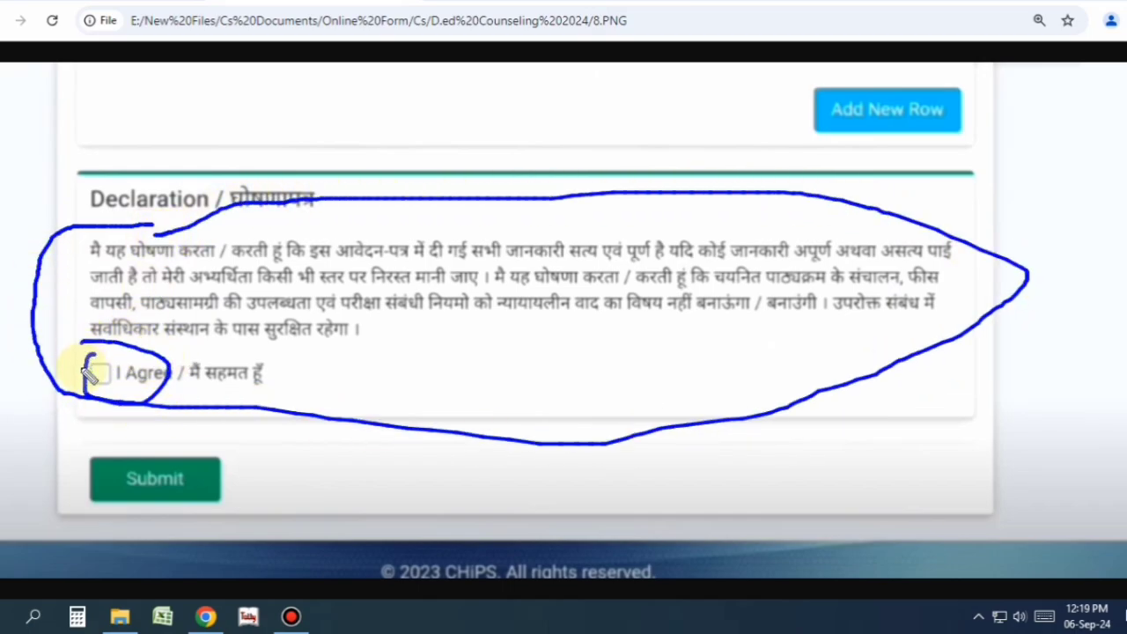
{"action": "key", "text": "ctrl+z"}
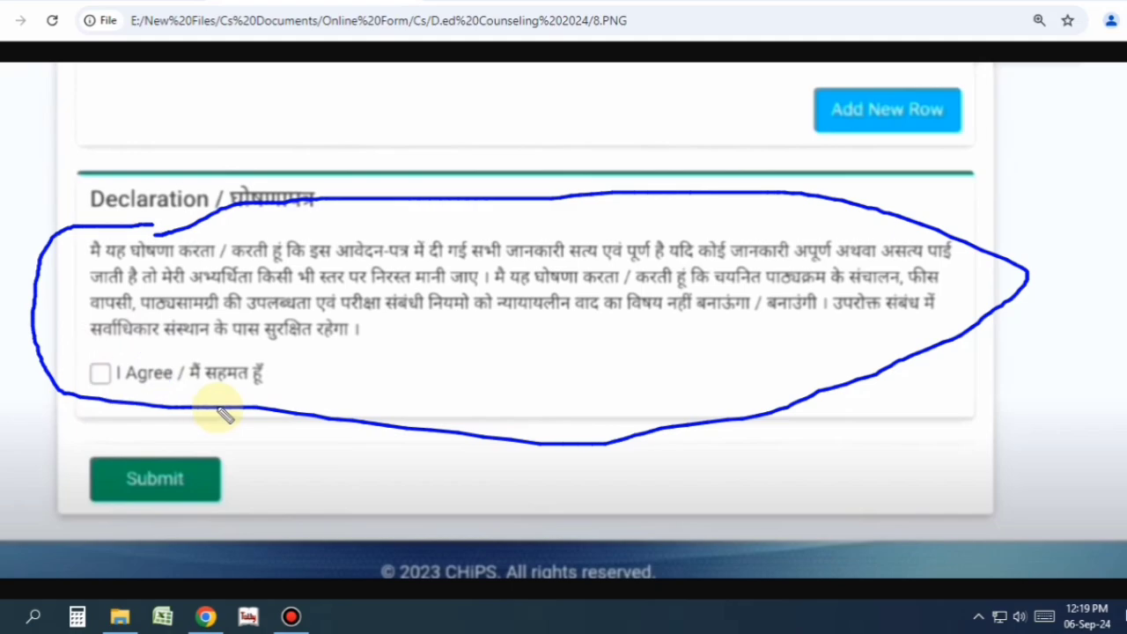
{"action": "key", "text": "ctrl+Tab"}
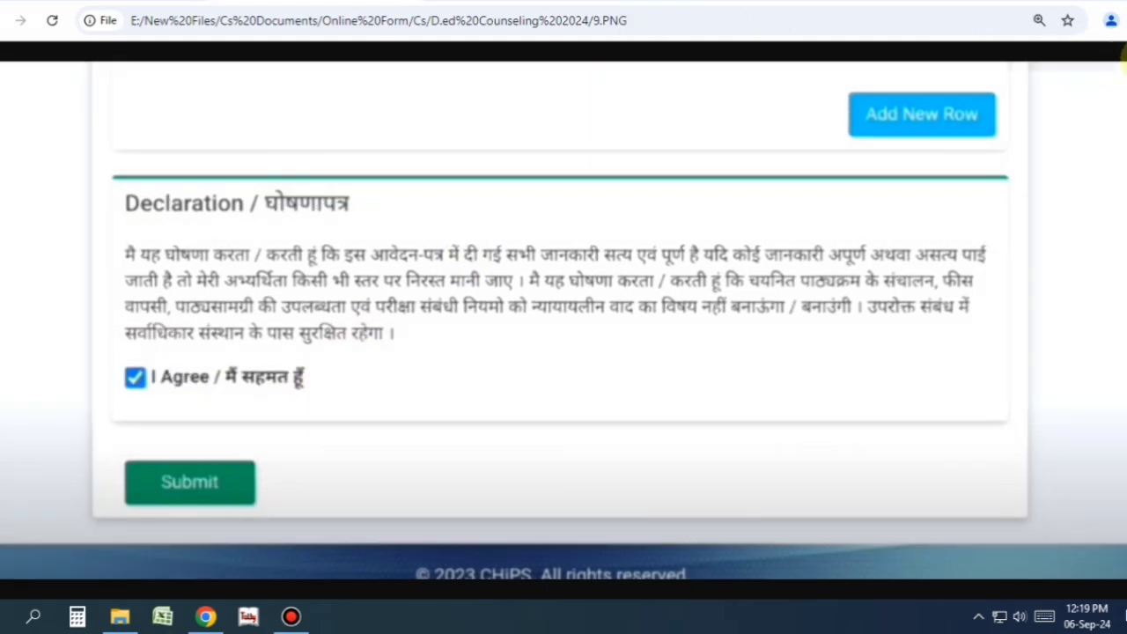
{"action": "mouse_move", "coordinate": [182, 361]}
{"action": "left_mouse_down"}
{"action": "mouse_move", "coordinate": [128, 374]}
{"action": "mouse_move", "coordinate": [319, 414]}
{"action": "mouse_move", "coordinate": [202, 353]}
{"action": "left_mouse_up"}
{"action": "mouse_move", "coordinate": [191, 450]}
{"action": "left_mouse_down"}
{"action": "mouse_move", "coordinate": [123, 482]}
{"action": "mouse_move", "coordinate": [298, 476]}
{"action": "mouse_move", "coordinate": [186, 447]}
{"action": "left_mouse_up"}
- Answer OK to 'Do you want to proceed?' so the application is submitted
{"action": "key", "text": "ctrl+Tab"}
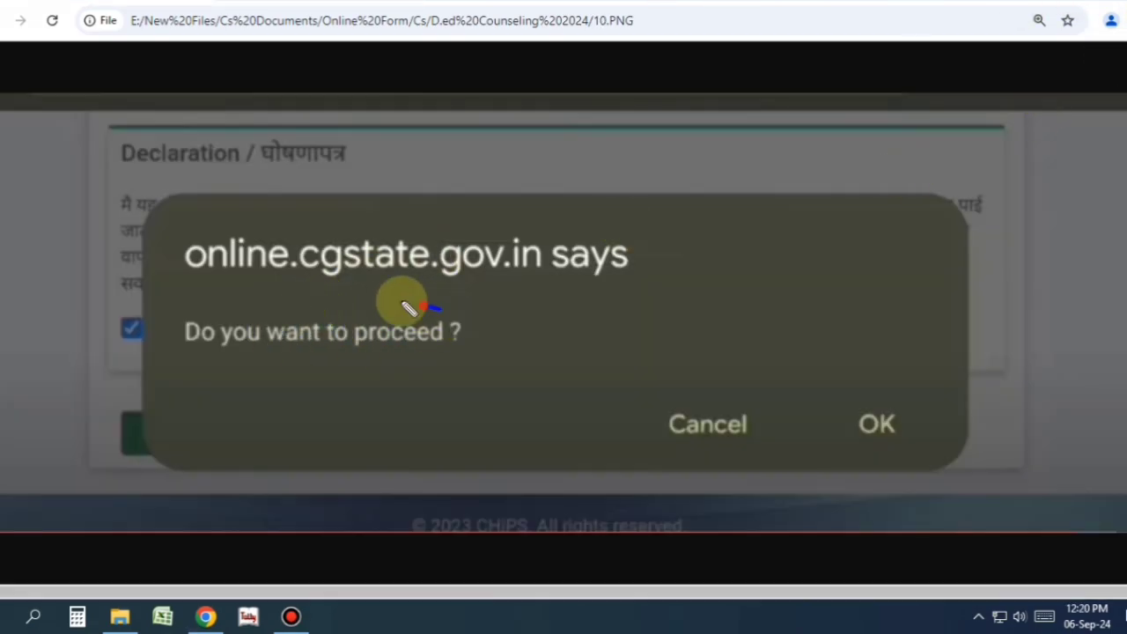
{"action": "mouse_move", "coordinate": [441, 309]}
{"action": "left_mouse_down"}
{"action": "mouse_move", "coordinate": [165, 349]}
{"action": "mouse_move", "coordinate": [440, 285]}
{"action": "left_mouse_up"}
{"action": "mouse_move", "coordinate": [861, 377]}
{"action": "left_mouse_down"}
{"action": "mouse_move", "coordinate": [823, 423]}
{"action": "mouse_move", "coordinate": [896, 374]}
{"action": "left_mouse_up"}
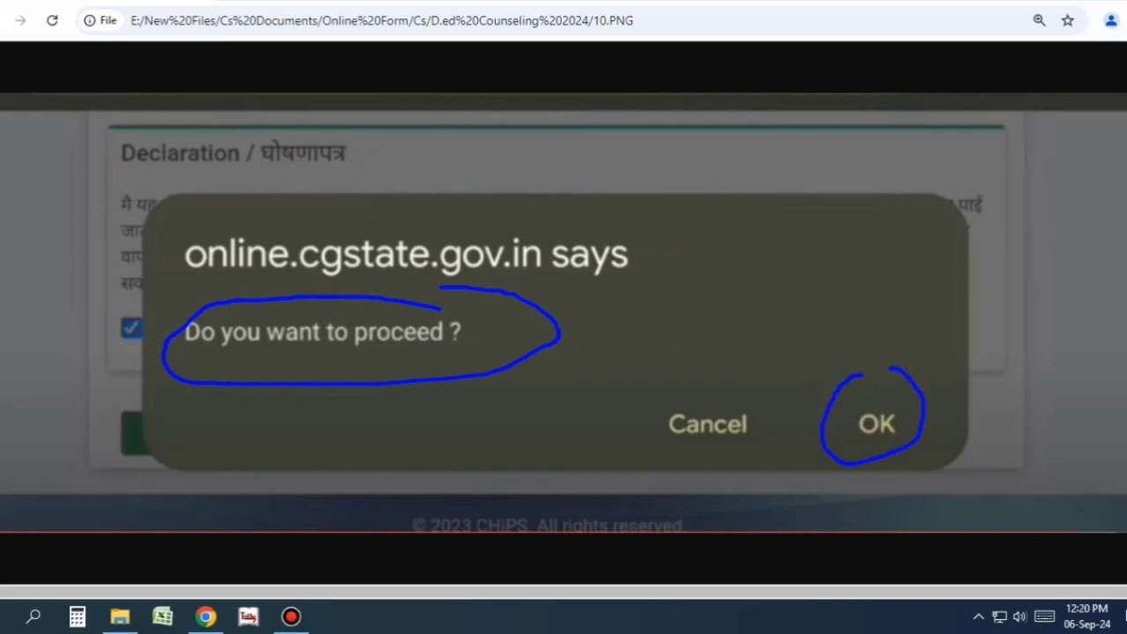
{"action": "key", "text": "ctrl+z"}
{"action": "key", "text": "ctrl+z"}
{"action": "key", "text": "ctrl+Tab"}
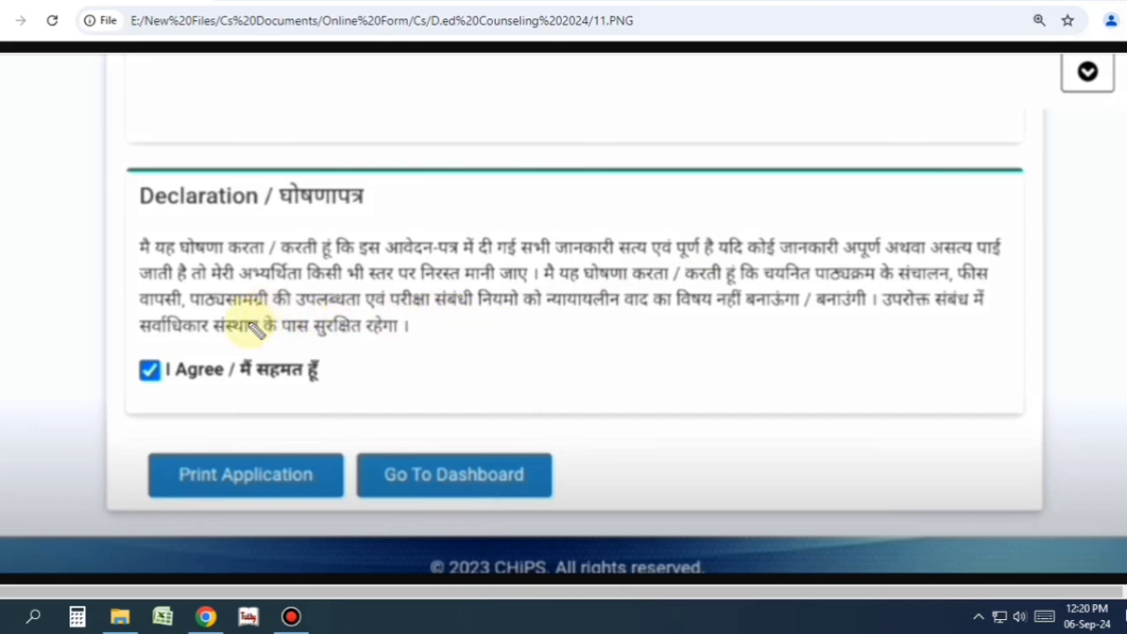
- Open BED Form.pdf via Print Application and scroll from personal details to preferences and back
{"action": "mouse_move", "coordinate": [214, 454]}
{"action": "left_mouse_down"}
{"action": "mouse_move", "coordinate": [151, 490]}
{"action": "mouse_move", "coordinate": [327, 491]}
{"action": "mouse_move", "coordinate": [221, 433]}
{"action": "left_mouse_up"}
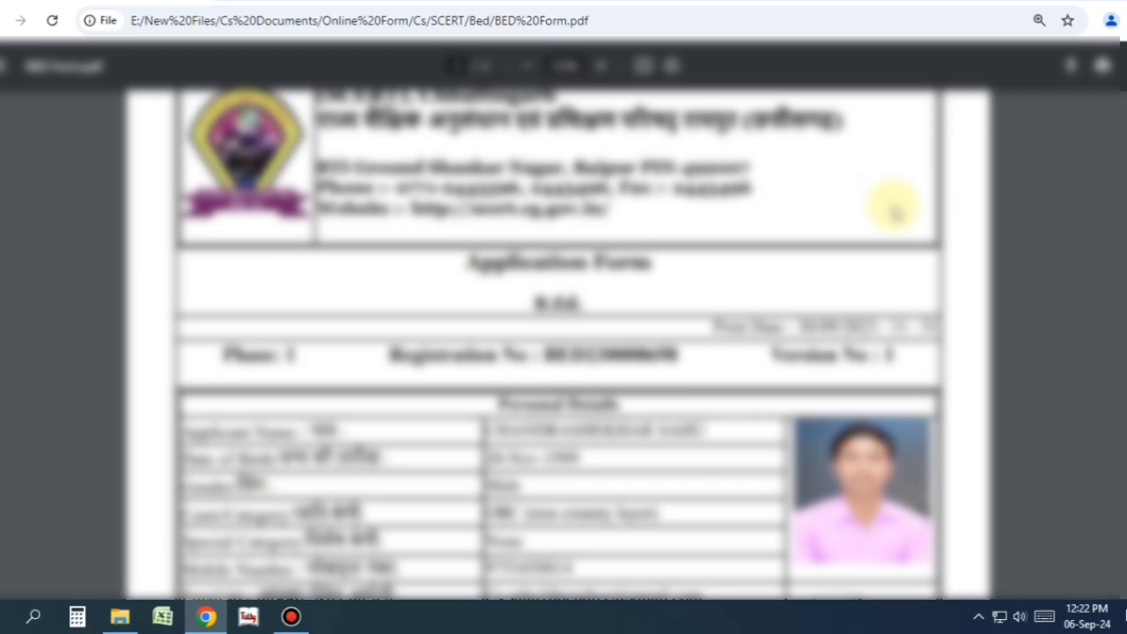
{"action": "scroll", "coordinate": [894, 210], "scroll_direction": "down", "scroll_amount": 10}
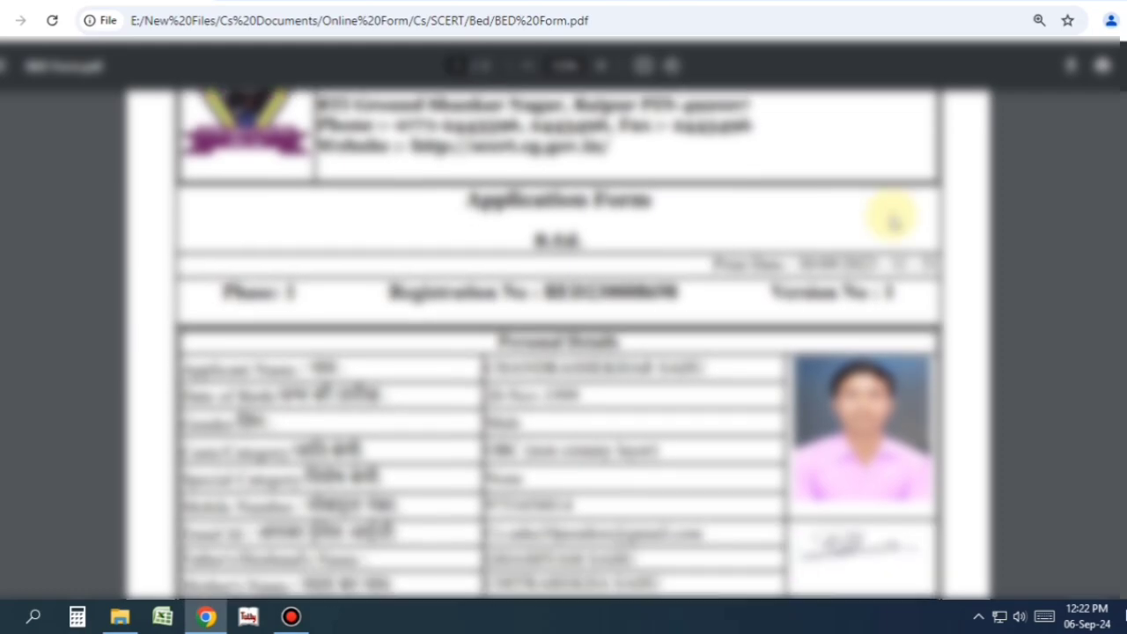
{"action": "scroll", "coordinate": [885, 225], "scroll_direction": "down", "scroll_amount": 10}
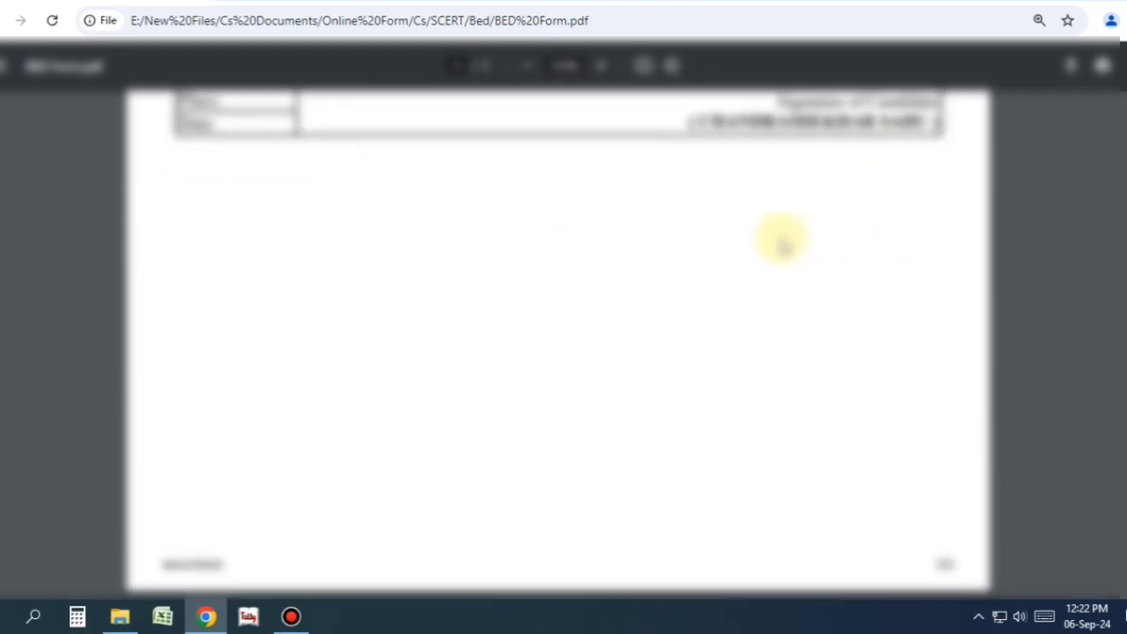
{"action": "scroll", "coordinate": [725, 221], "scroll_direction": "up", "scroll_amount": 5}
{"action": "scroll", "coordinate": [691, 184], "scroll_direction": "up", "scroll_amount": 10}
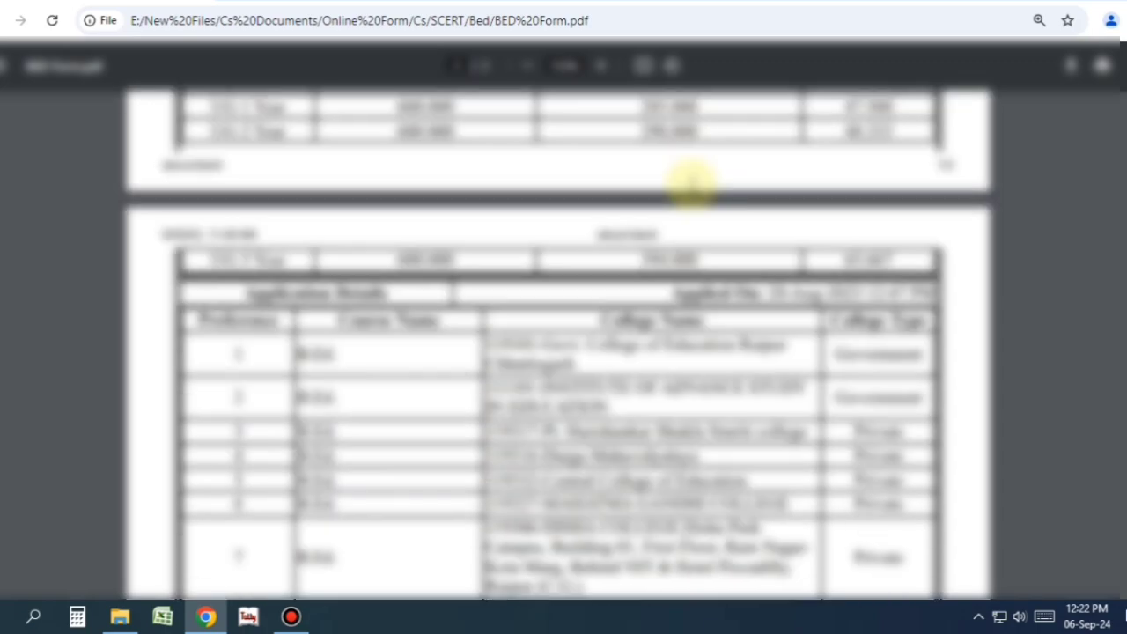
{"action": "scroll", "coordinate": [683, 192], "scroll_direction": "up", "scroll_amount": 1}
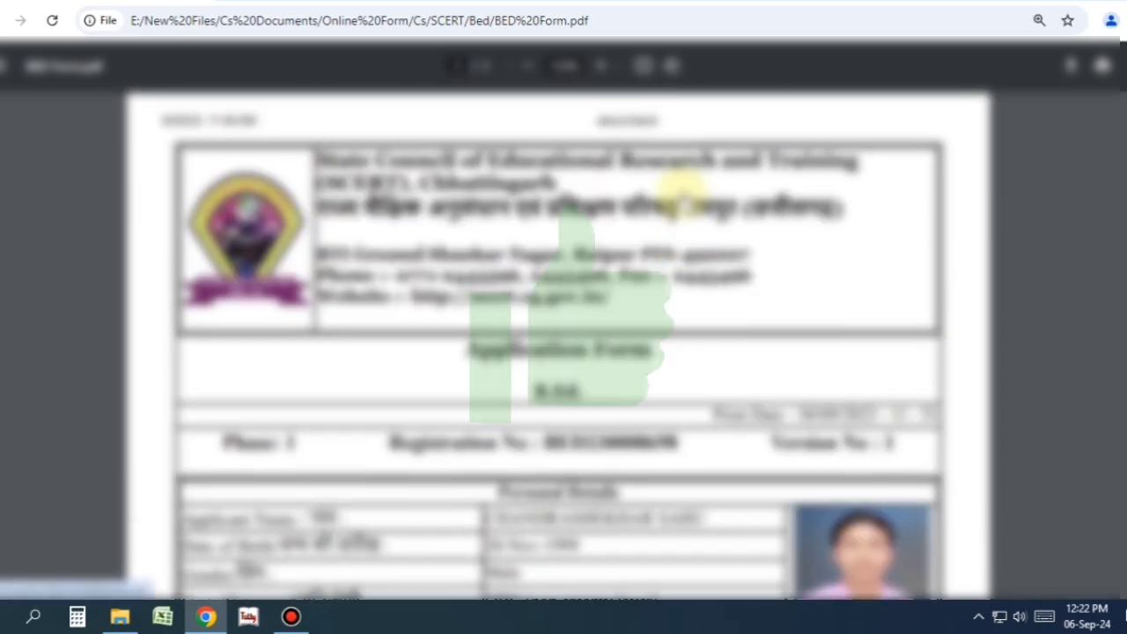